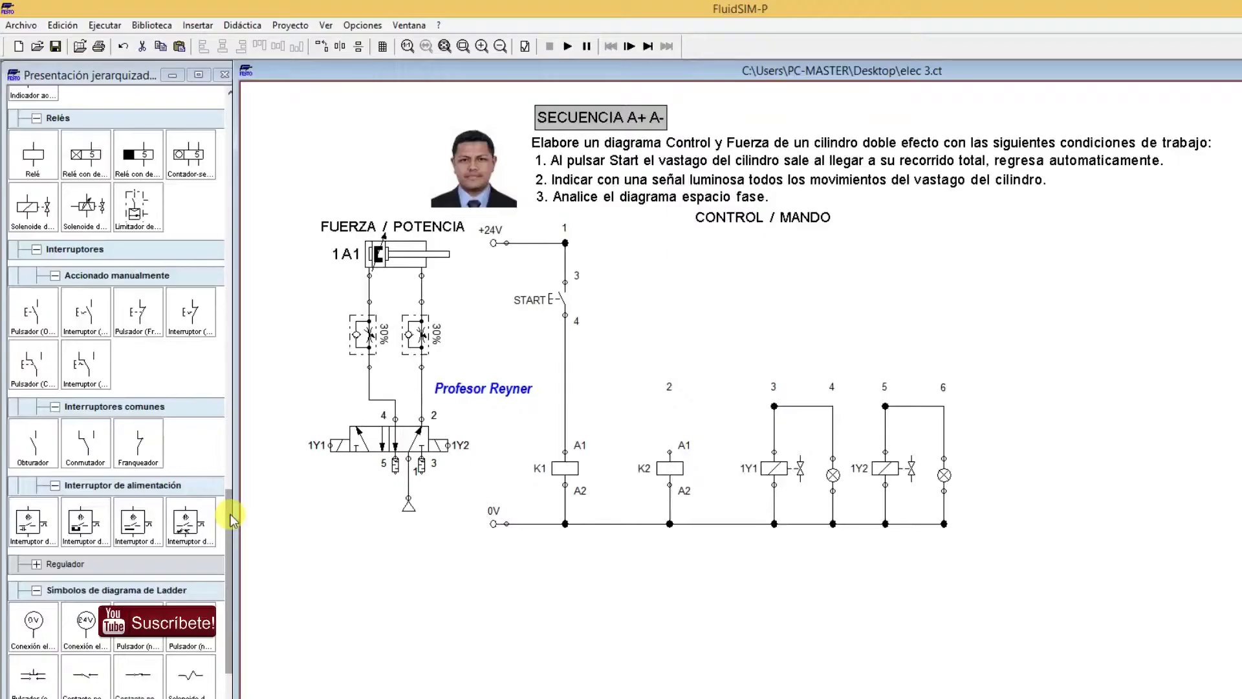
Move the selected control circuit two steps right and nudge the Profesor Reyner label left.
{"action": "mouse_move", "coordinate": [230, 504]}
{"action": "left_mouse_down"}
{"action": "mouse_move", "coordinate": [228, 363]}
{"action": "mouse_move", "coordinate": [255, 555]}
{"action": "mouse_move", "coordinate": [231, 470]}
{"action": "mouse_move", "coordinate": [230, 495]}
{"action": "left_mouse_up"}
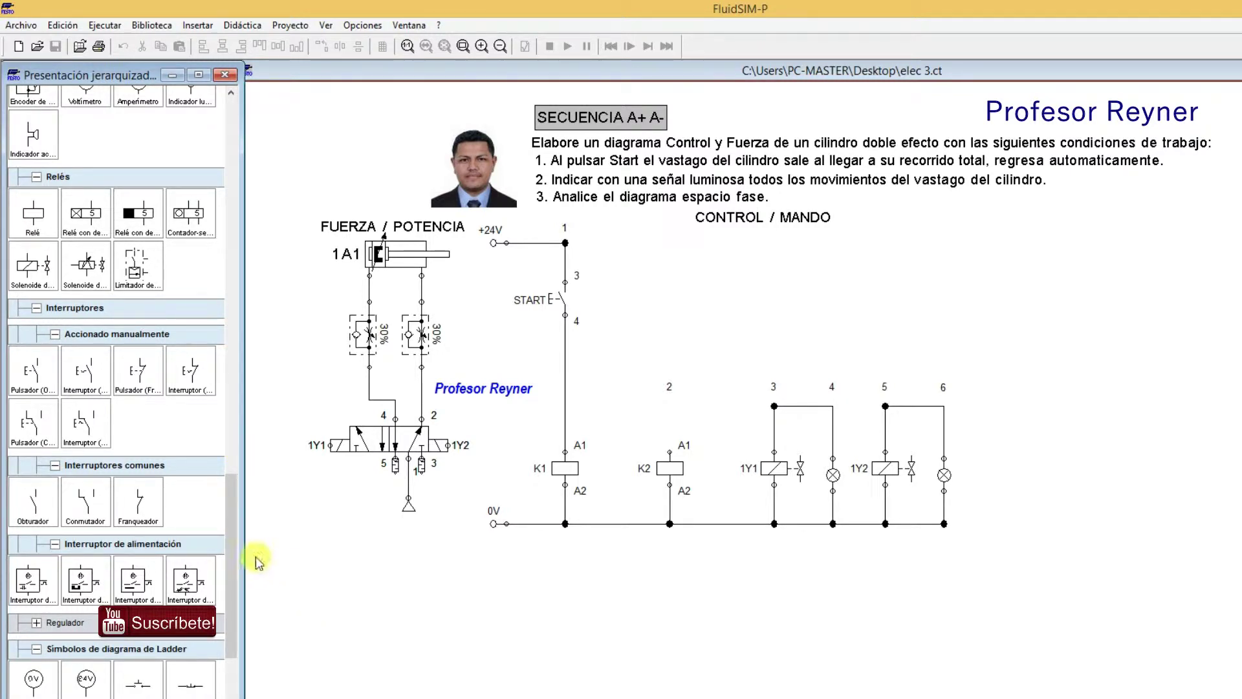
{"action": "mouse_move", "coordinate": [236, 555]}
{"action": "left_mouse_down"}
{"action": "mouse_move", "coordinate": [230, 527]}
{"action": "mouse_move", "coordinate": [230, 555]}
{"action": "mouse_move", "coordinate": [220, 533]}
{"action": "left_mouse_up"}
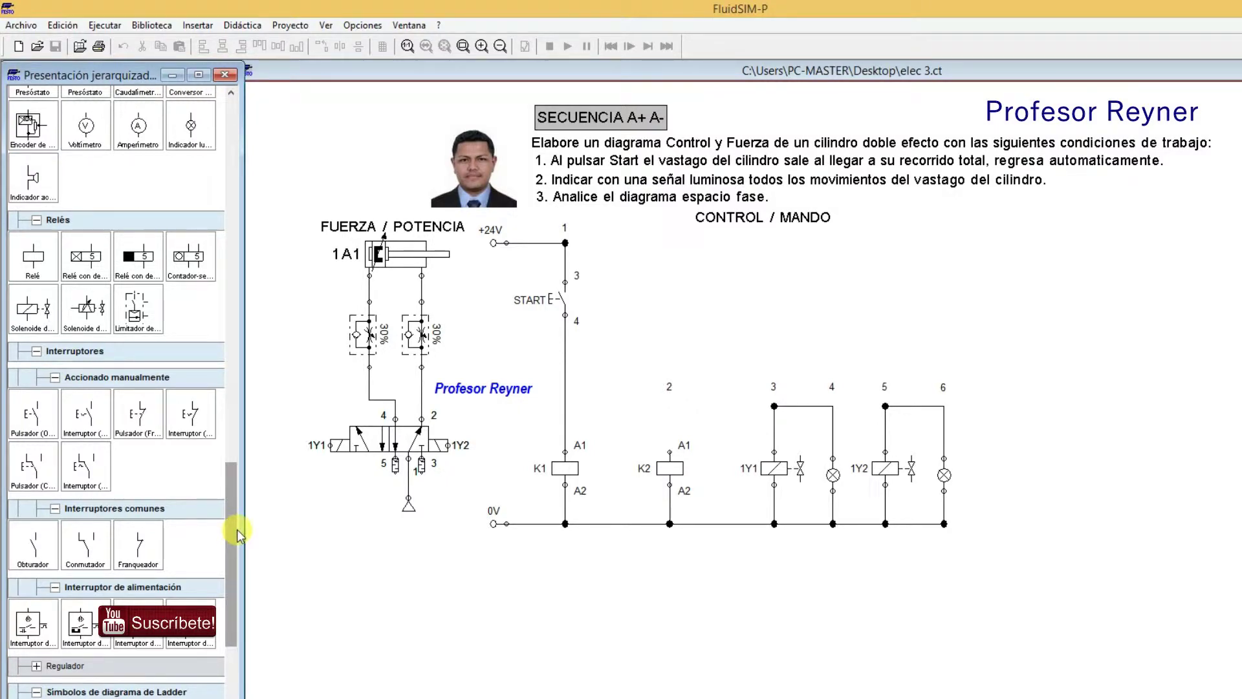
{"action": "left_click_drag", "start_coordinate": [231, 537], "coordinate": [231, 531]}
{"action": "left_click", "coordinate": [409, 256]}
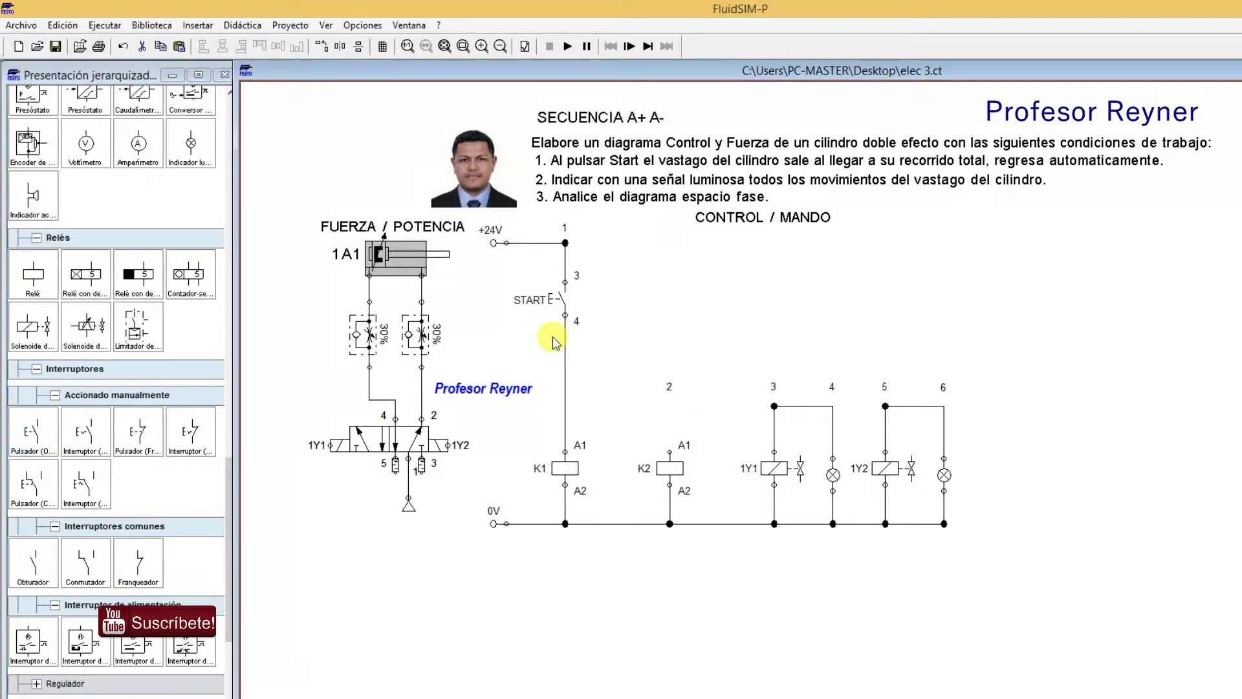
{"action": "mouse_move", "coordinate": [1042, 604]}
{"action": "left_mouse_down"}
{"action": "mouse_move", "coordinate": [459, 267]}
{"action": "mouse_move", "coordinate": [461, 233]}
{"action": "left_mouse_up"}
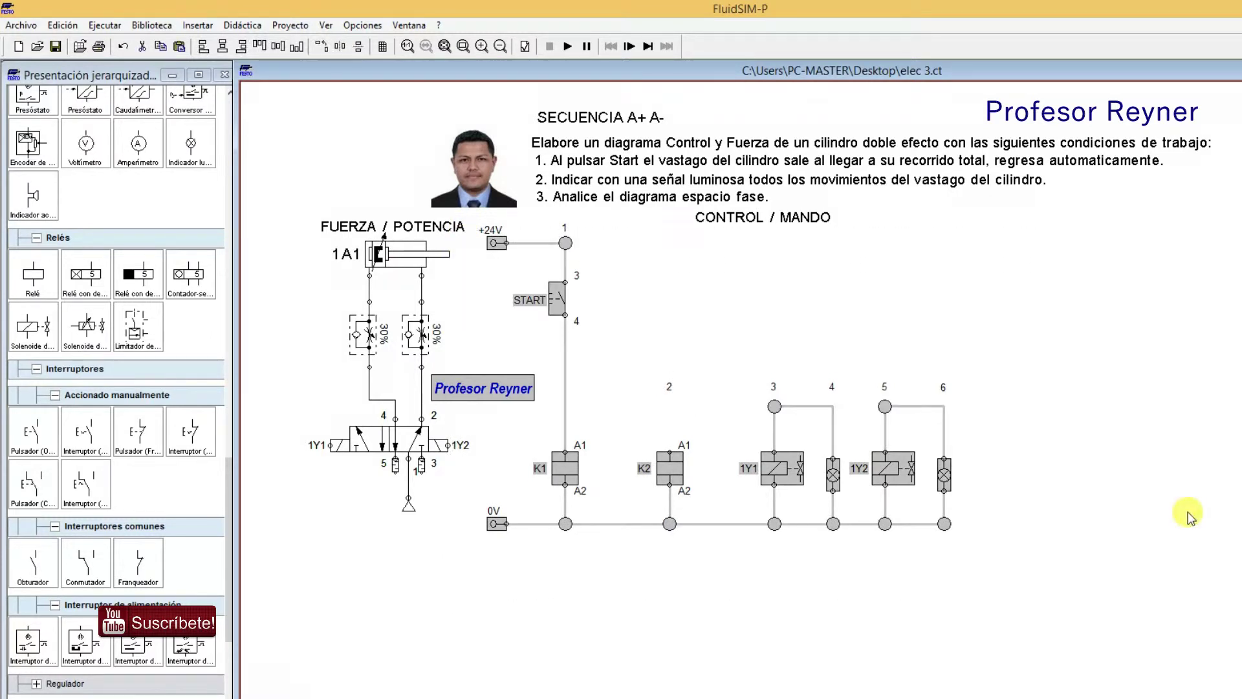
{"action": "key", "text": "Right"}
{"action": "key", "text": "Right"}
{"action": "key", "text": "Right"}
{"action": "key", "text": "Right"}
{"action": "key", "text": "Right"}
{"action": "key", "text": "Right"}
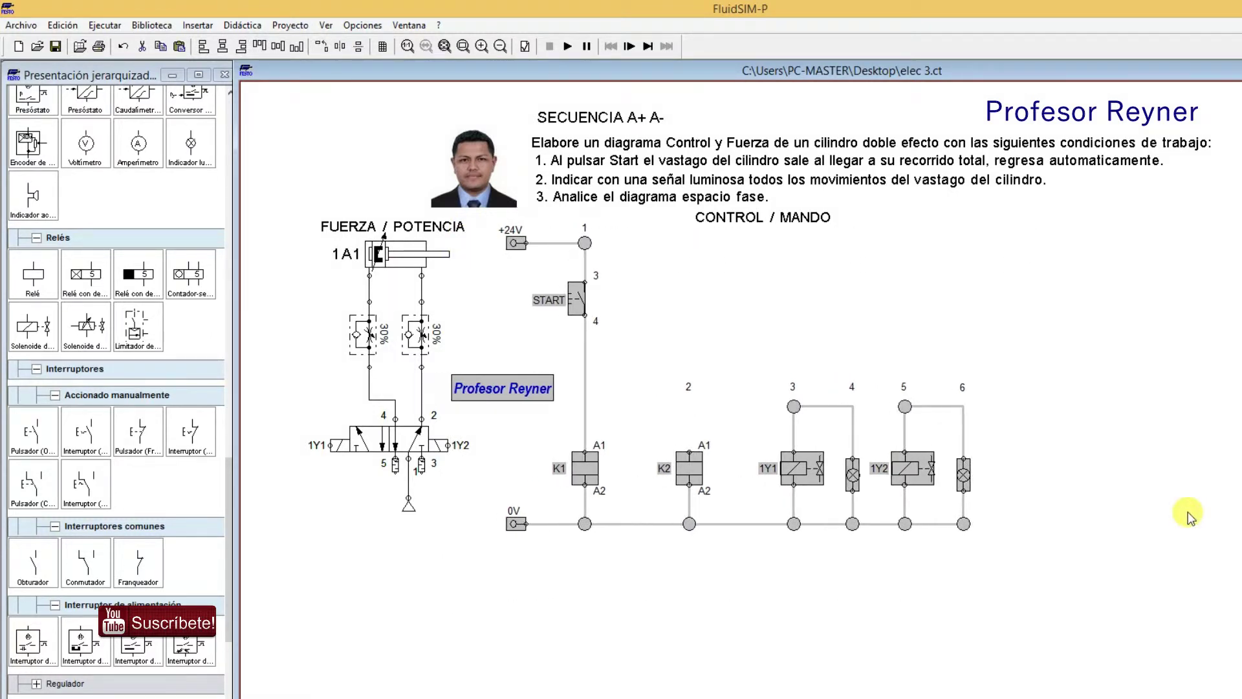
{"action": "key", "text": "Right"}
{"action": "key", "text": "Right"}
{"action": "left_click", "coordinate": [752, 328]}
{"action": "left_click_drag", "start_coordinate": [501, 389], "coordinate": [473, 389]}
{"action": "left_click", "coordinate": [718, 271]}
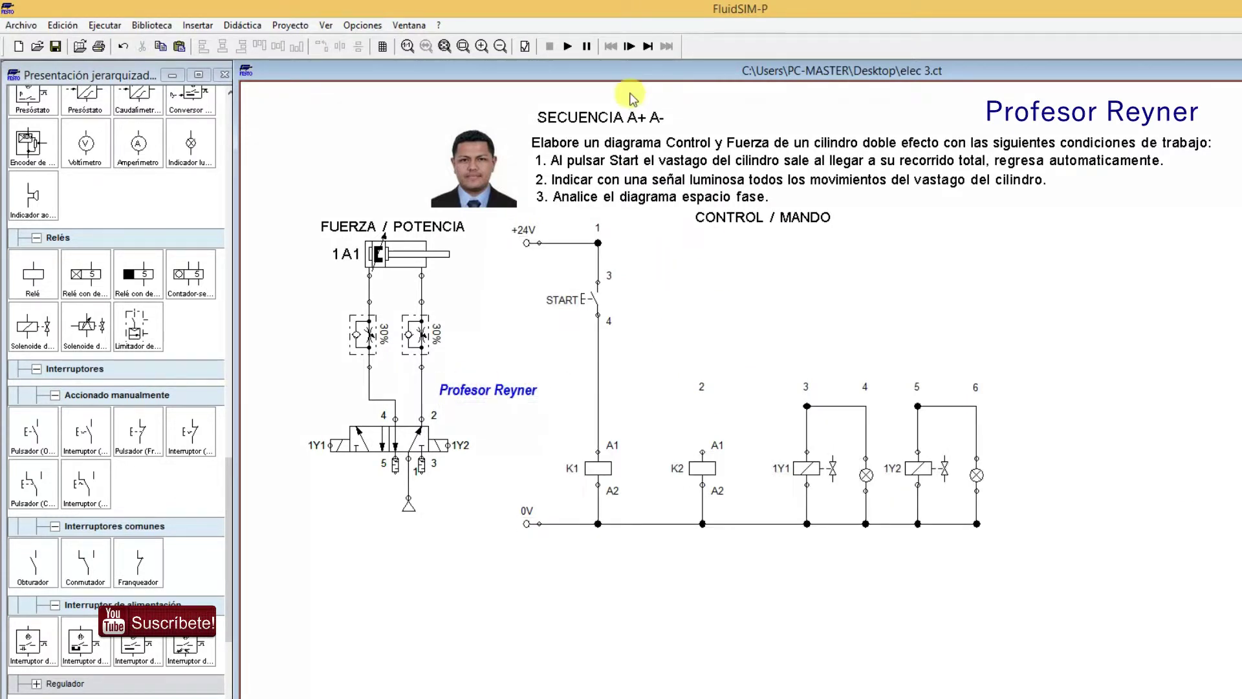
{"action": "left_click", "coordinate": [638, 144]}
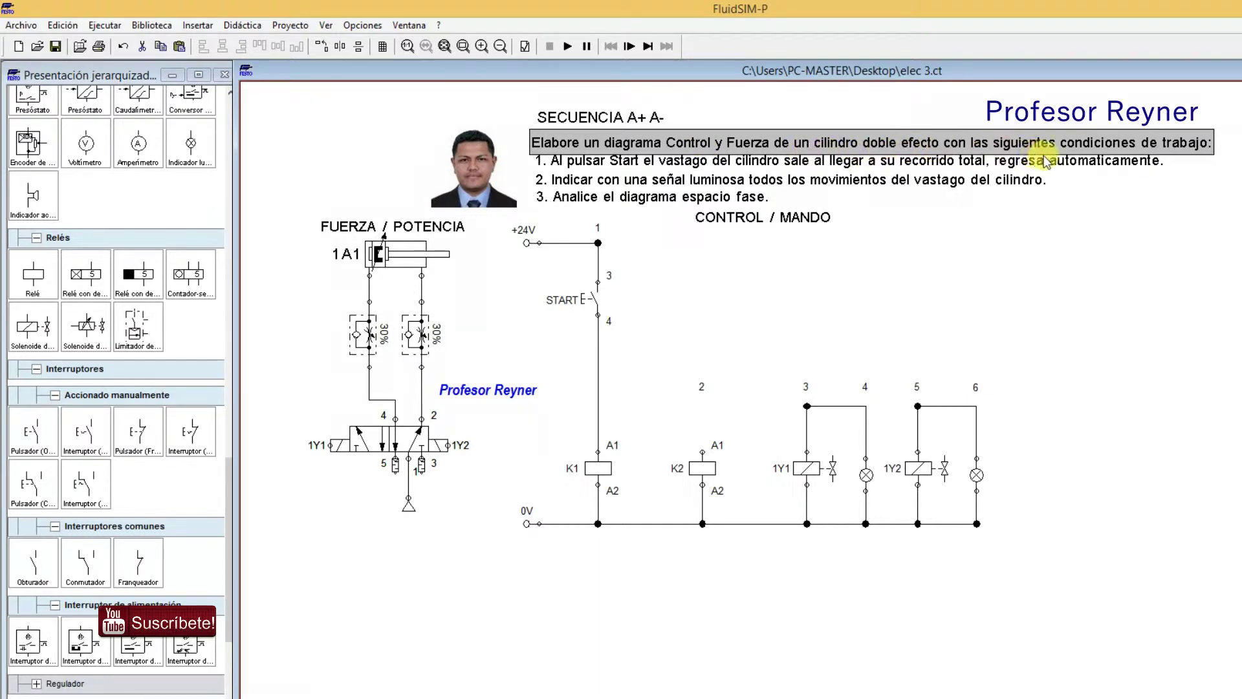
{"action": "left_click", "coordinate": [632, 161]}
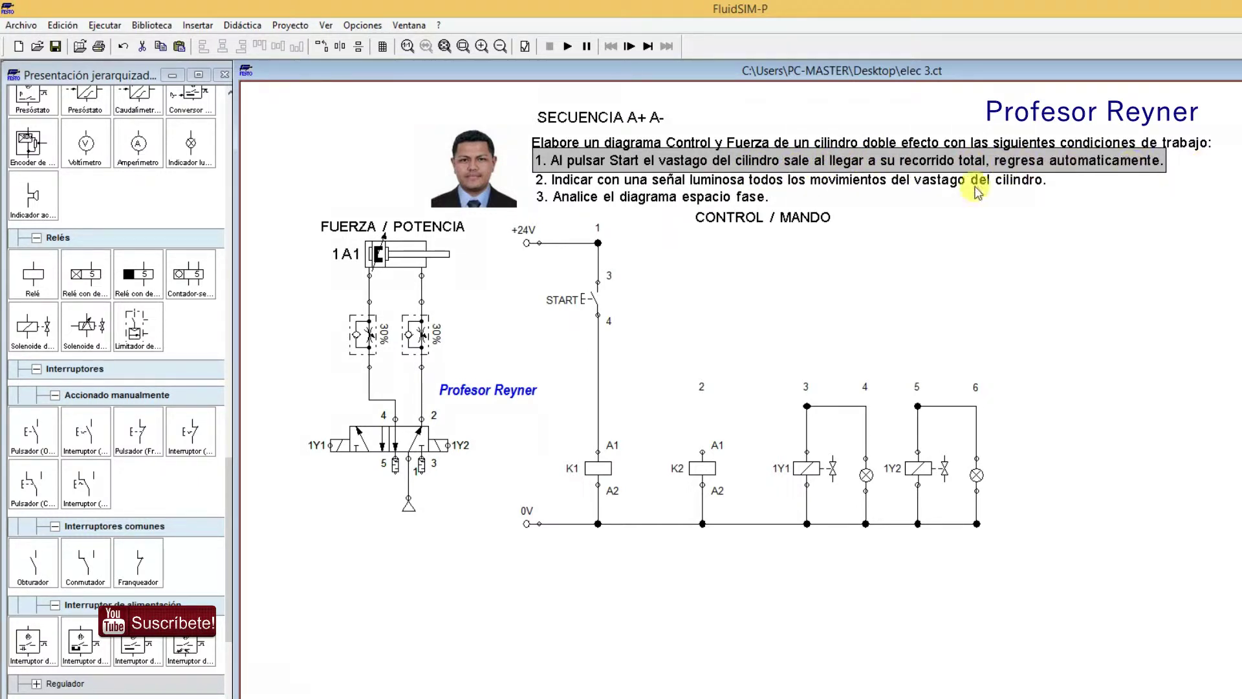
{"action": "left_click", "coordinate": [603, 182]}
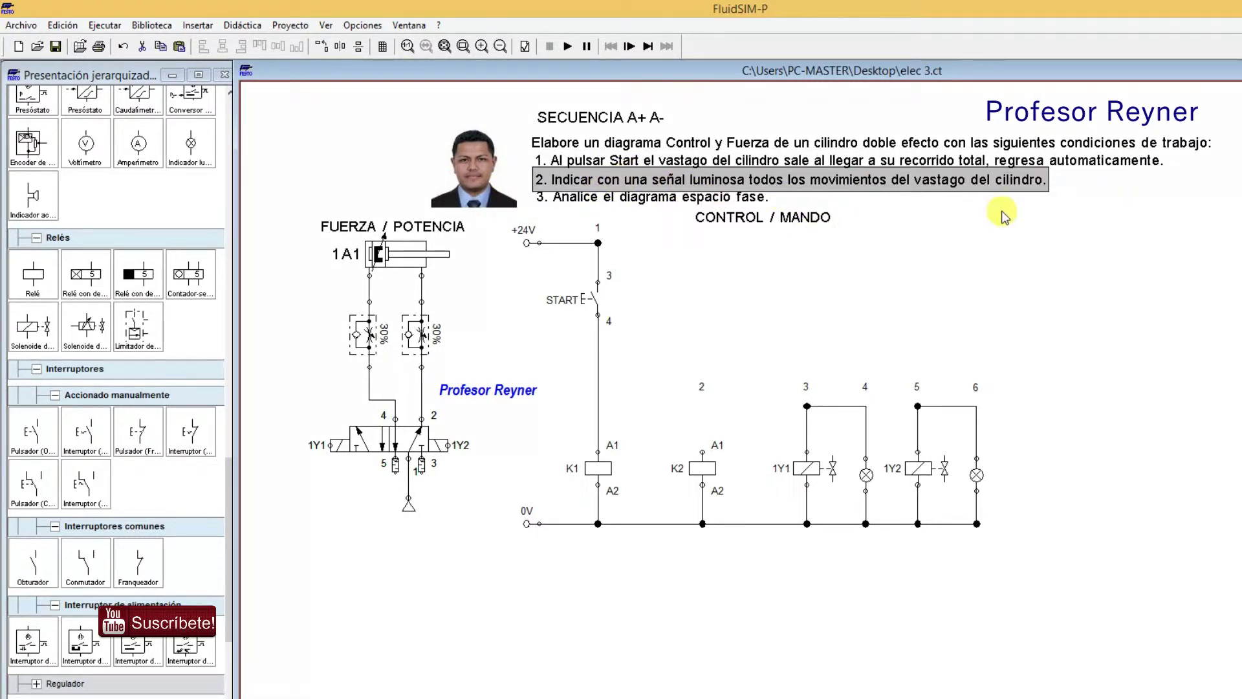
{"action": "left_click", "coordinate": [586, 197]}
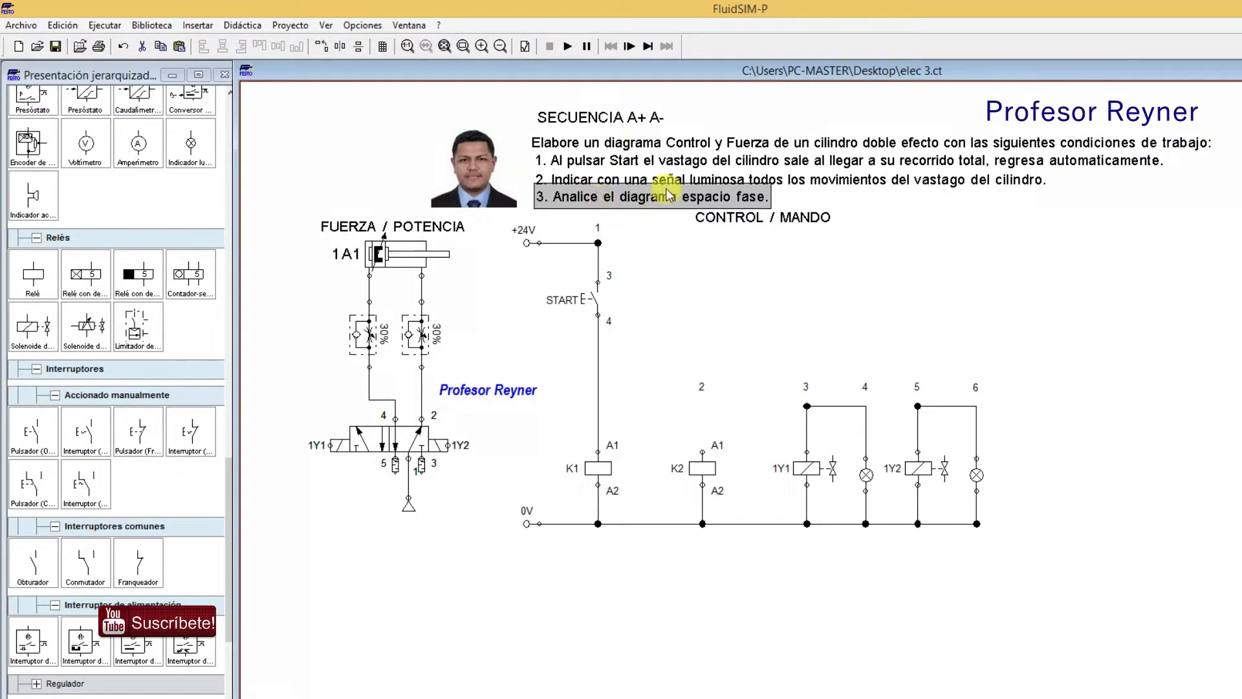
{"action": "left_click", "coordinate": [696, 309]}
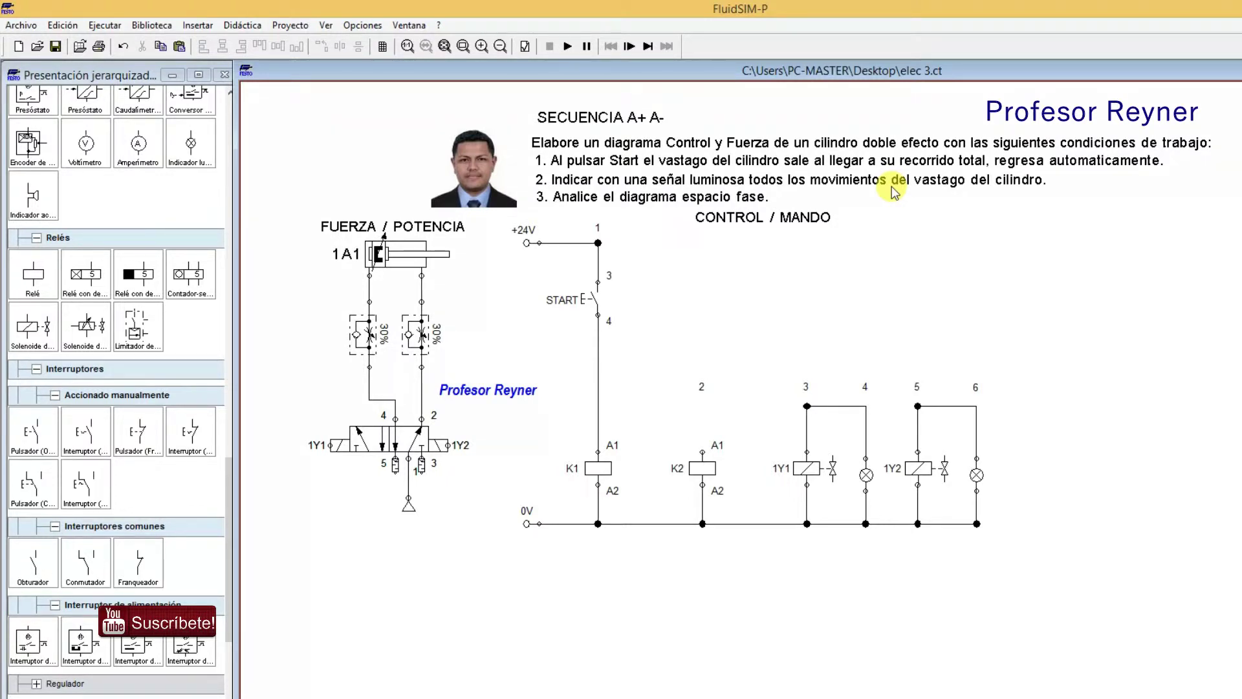
{"action": "left_click", "coordinate": [162, 340]}
{"action": "left_click_drag", "start_coordinate": [232, 490], "coordinate": [235, 158]}
Place a Regla de distancia ruler above cylinder 1A1.
{"action": "scroll", "coordinate": [233, 220], "scroll_direction": "down", "scroll_amount": 1}
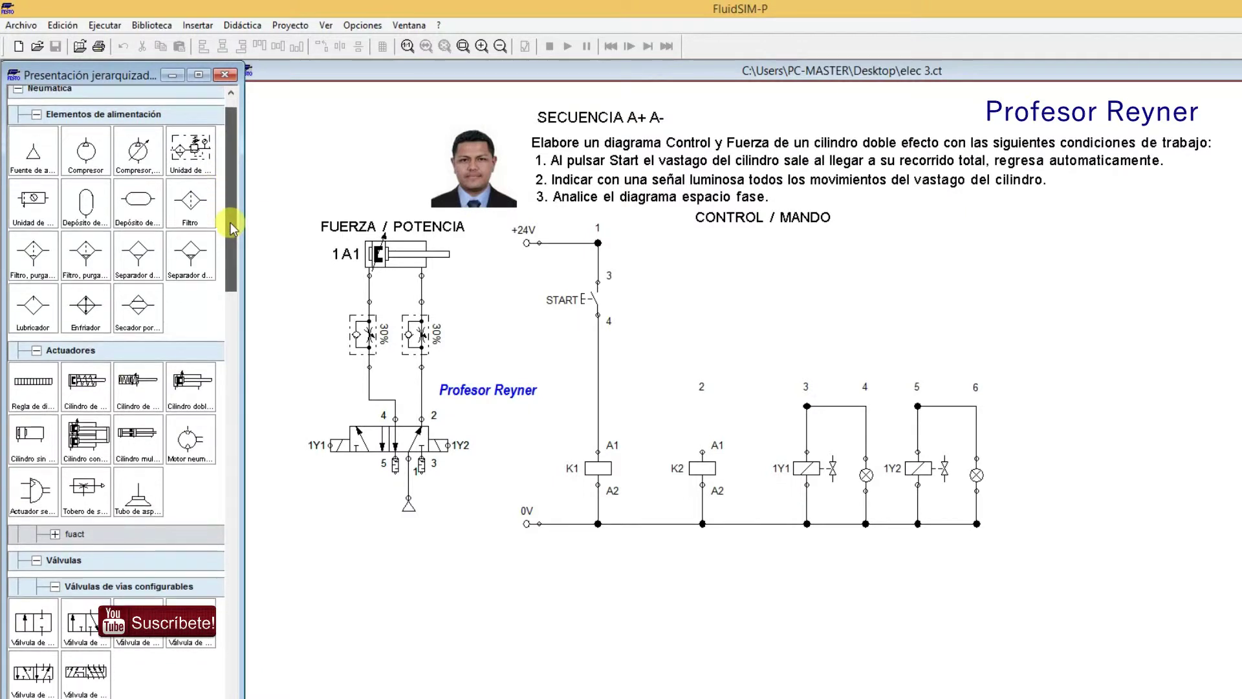
{"action": "left_click", "coordinate": [37, 402]}
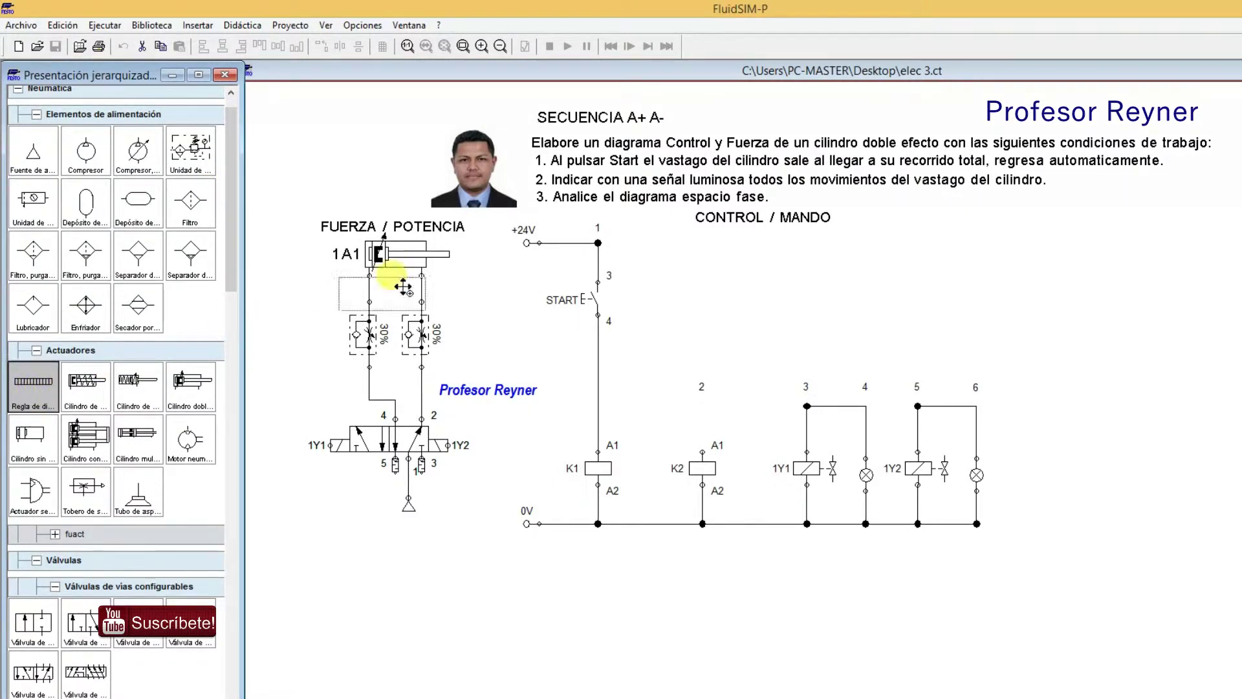
{"action": "left_click_drag", "start_coordinate": [37, 403], "coordinate": [490, 255]}
Move the FUERZA / POTENCIA title further left and up.
{"action": "left_click", "coordinate": [401, 233]}
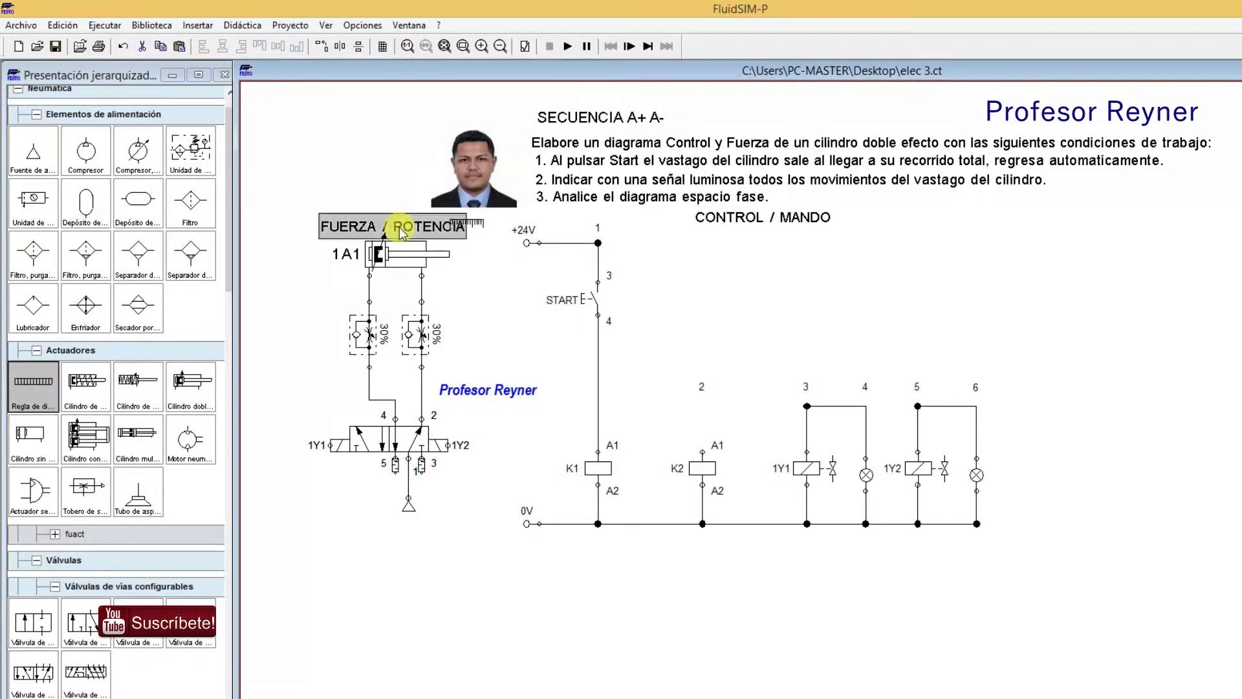
{"action": "left_click_drag", "start_coordinate": [395, 223], "coordinate": [373, 216]}
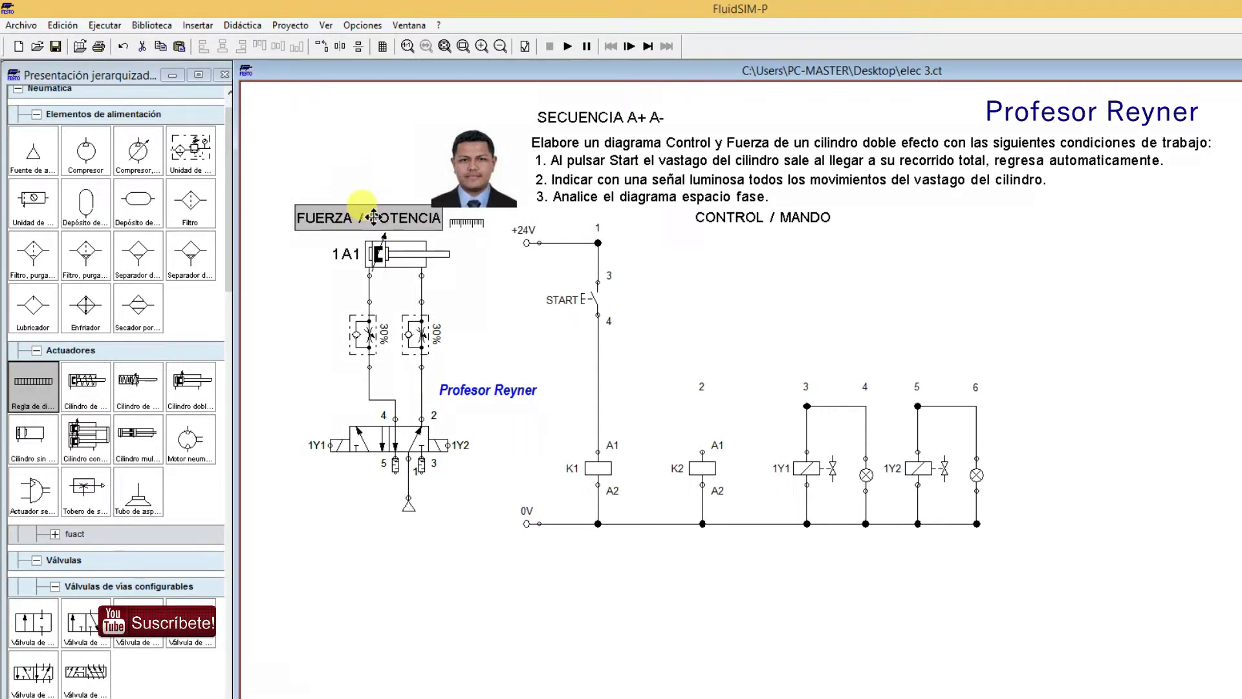
{"action": "left_click_drag", "start_coordinate": [373, 216], "coordinate": [376, 220]}
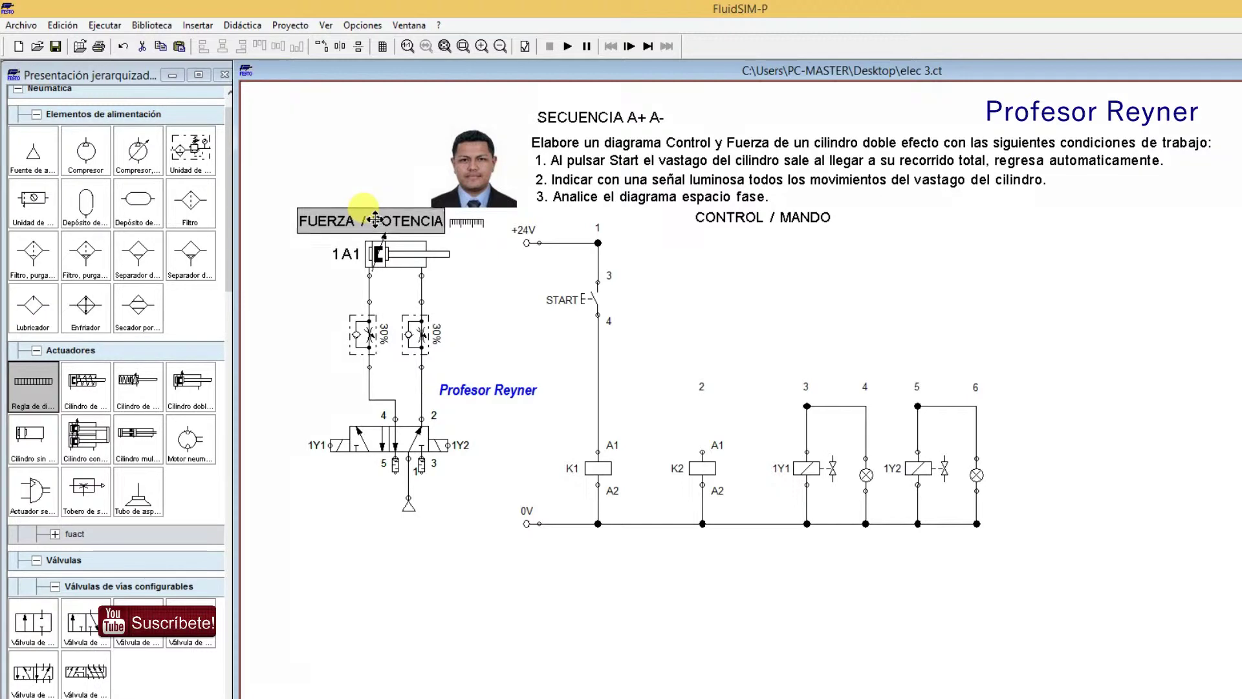
{"action": "left_click_drag", "start_coordinate": [375, 220], "coordinate": [365, 217]}
{"action": "left_click", "coordinate": [360, 177]}
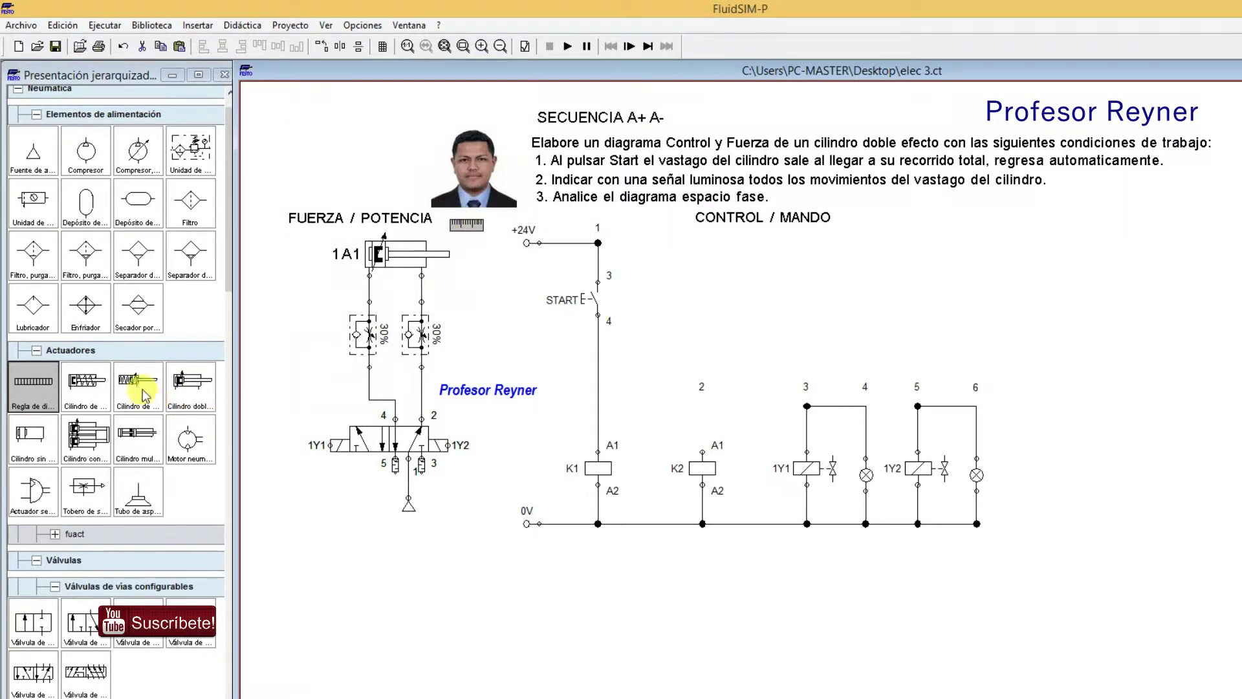
{"action": "left_click_drag", "start_coordinate": [230, 290], "coordinate": [207, 557]}
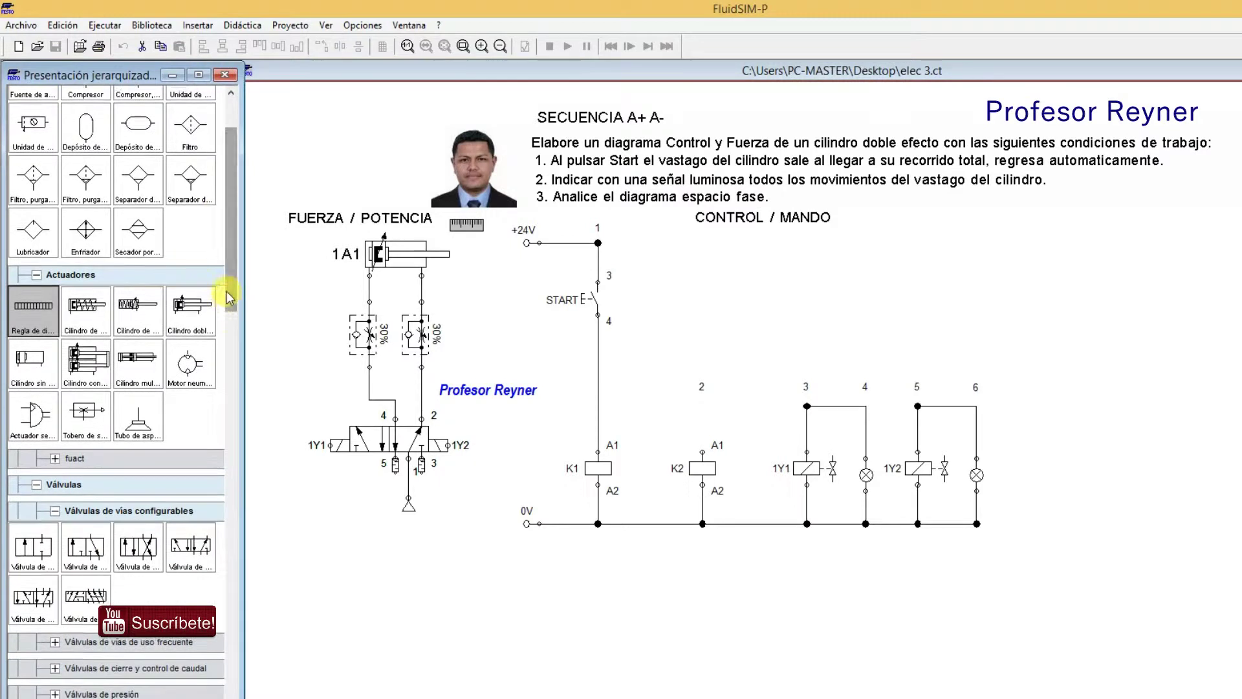
{"action": "scroll", "coordinate": [206, 558], "scroll_direction": "down", "scroll_amount": 5}
{"action": "scroll", "coordinate": [206, 558], "scroll_direction": "down", "scroll_amount": 3}
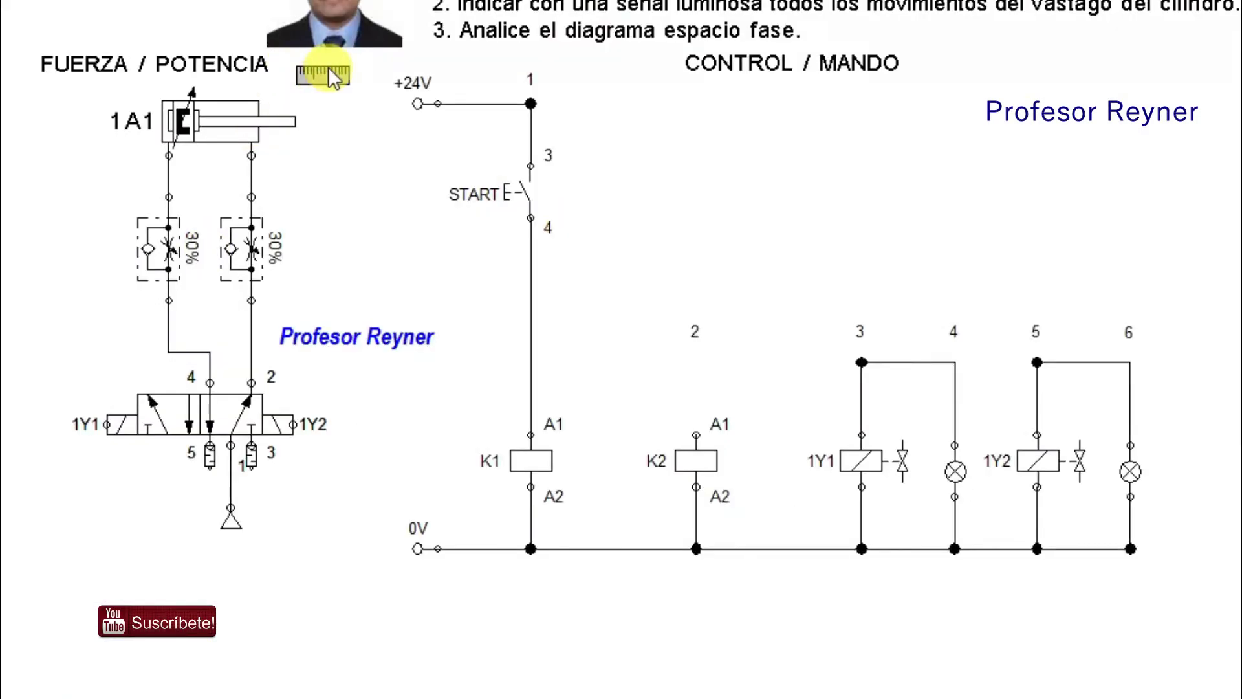
Add a ruler mark named 1S1 with Inicio and Fin at 100 mm.
{"action": "double_click", "coordinate": [330, 78]}
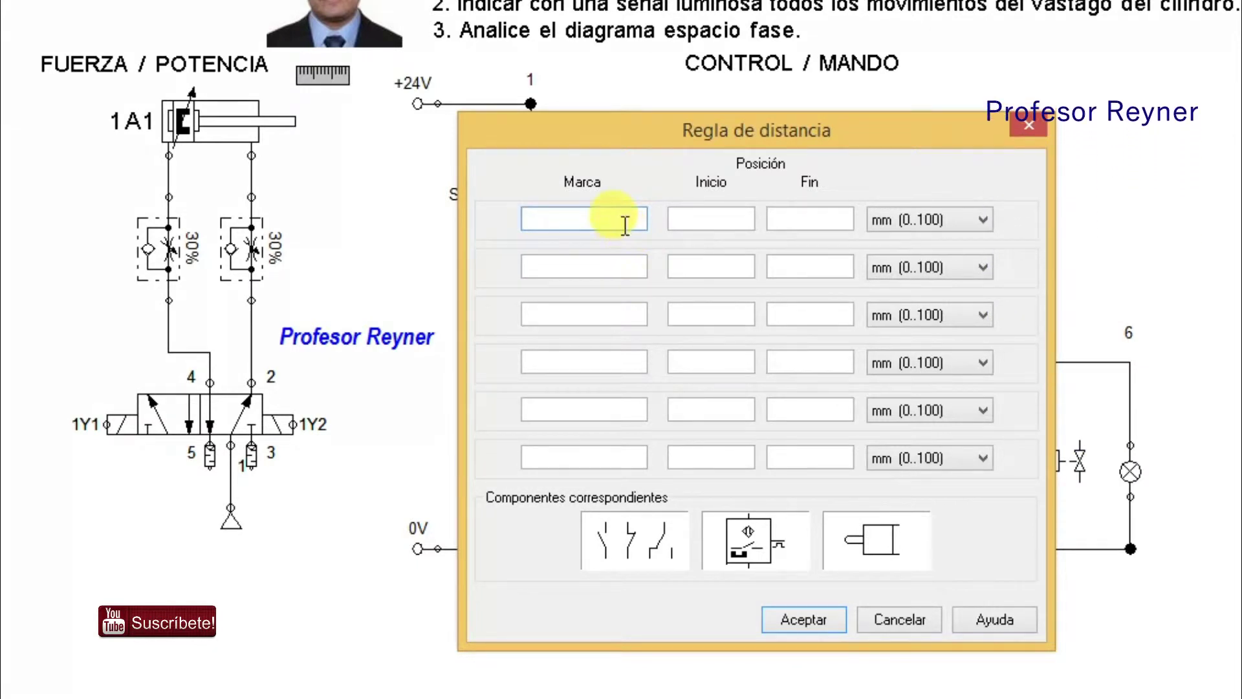
{"action": "type", "text": "1s"}
{"action": "type", "text": "1"}
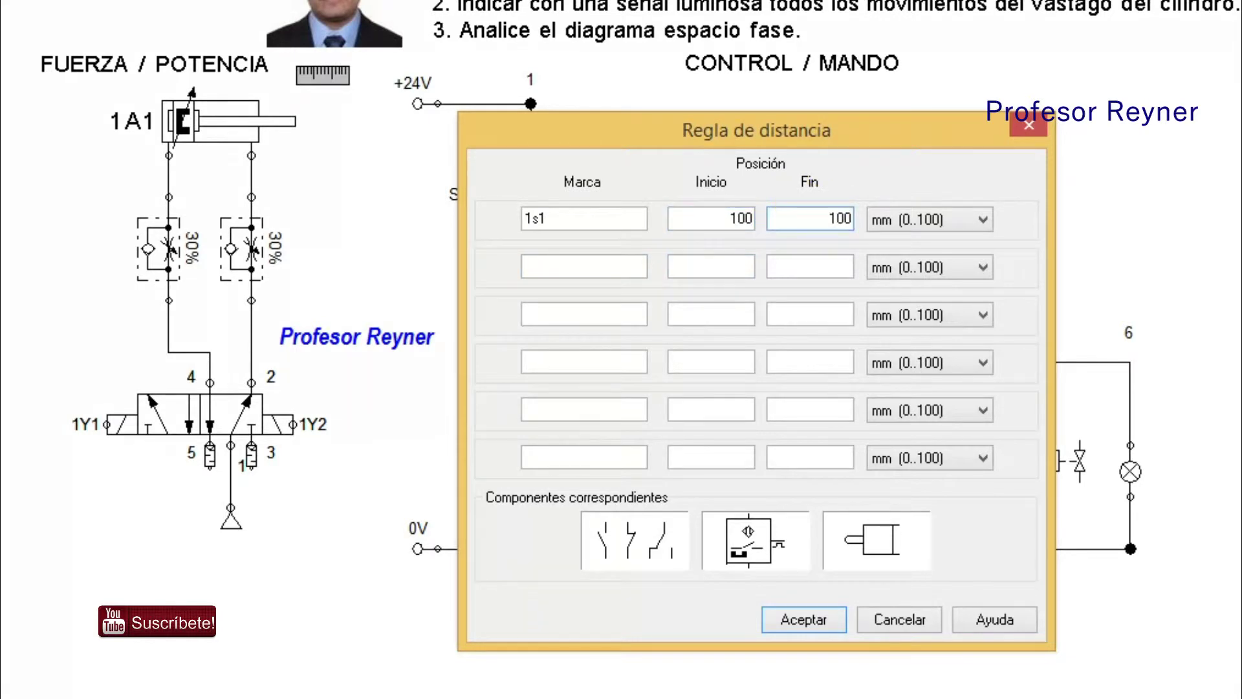
{"action": "left_click", "coordinate": [808, 631]}
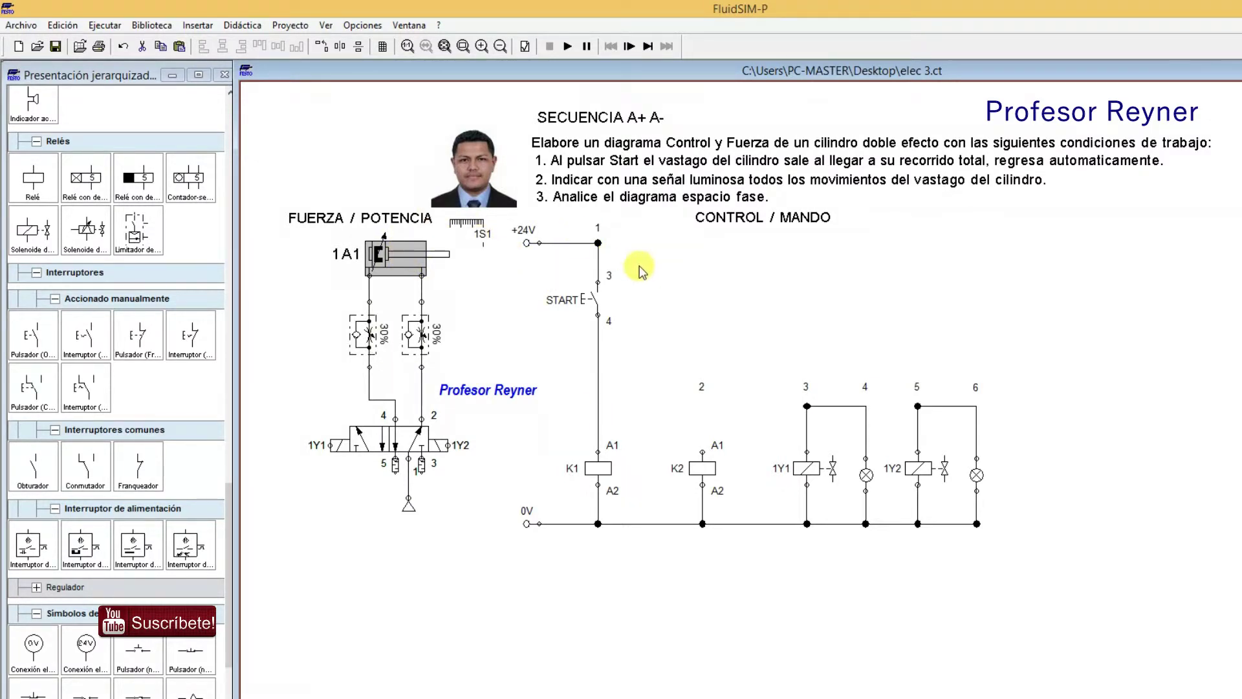
{"action": "left_click", "coordinate": [466, 224]}
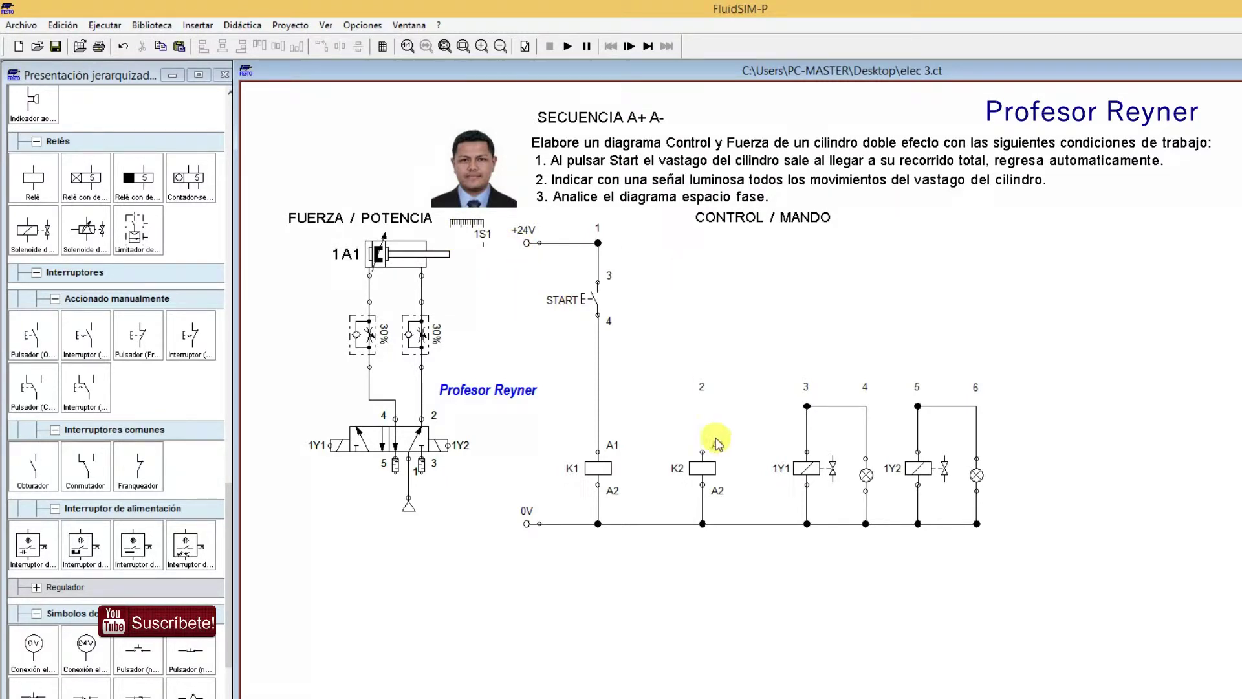
{"action": "left_click_drag", "start_coordinate": [1085, 690], "coordinate": [554, 233]}
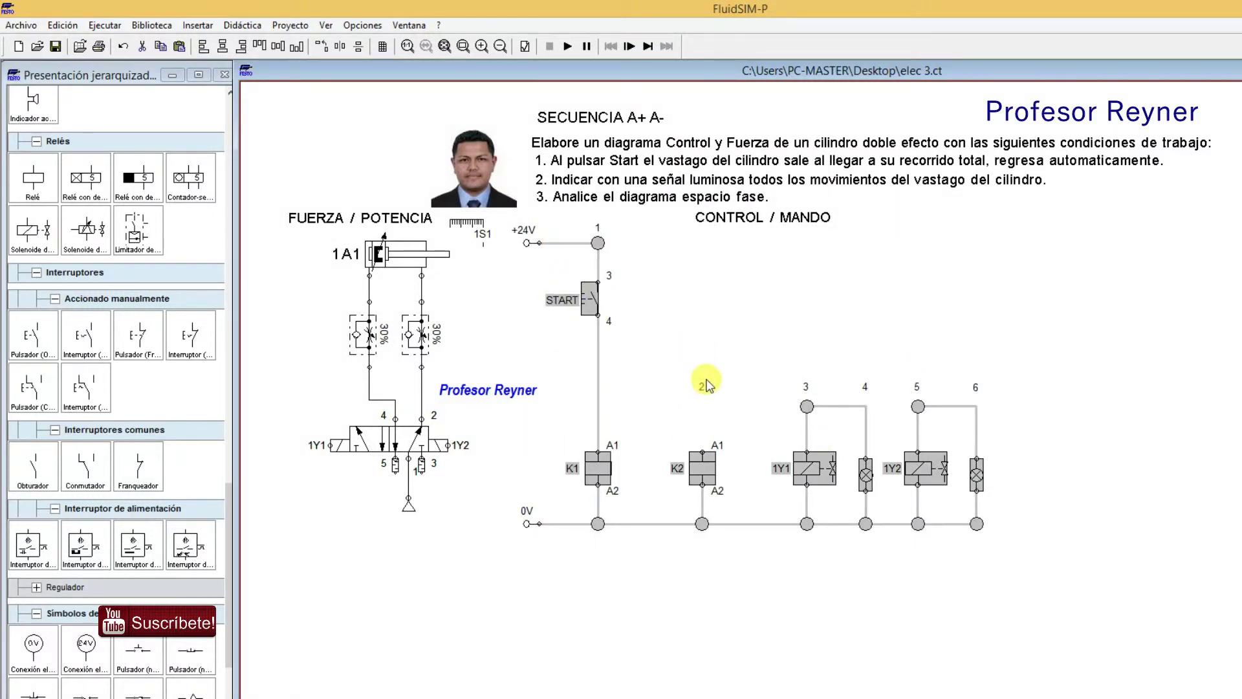
{"action": "left_click", "coordinate": [706, 388]}
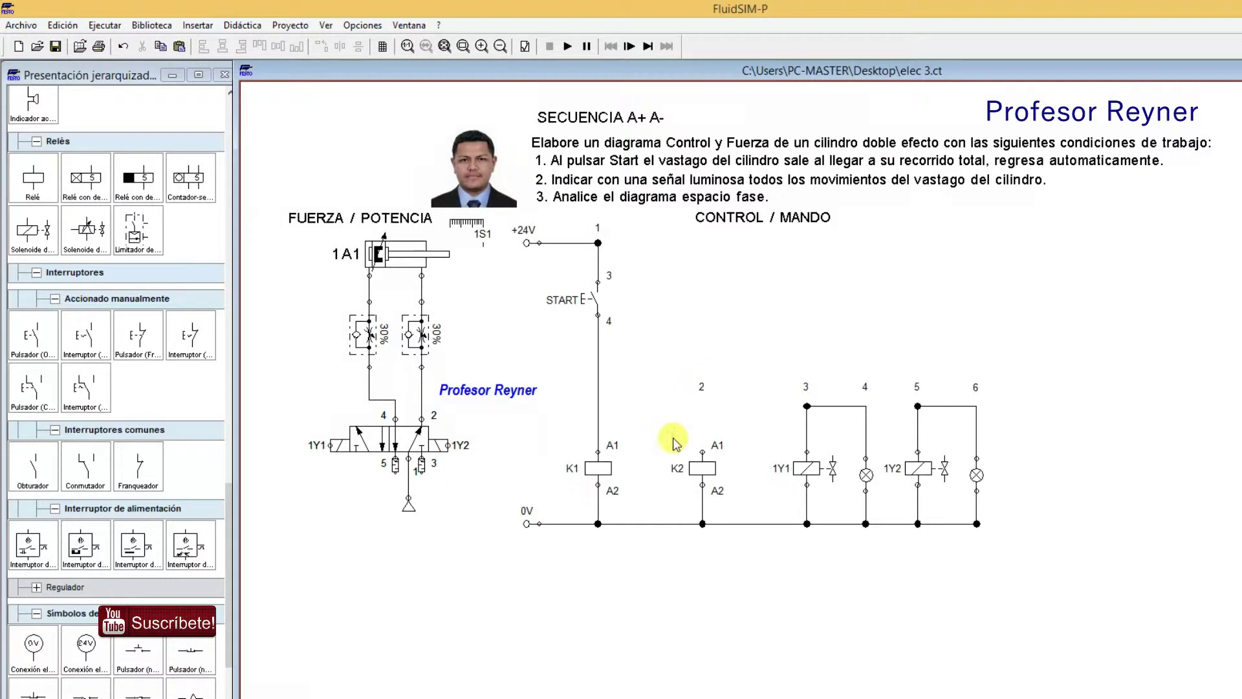
{"action": "left_click", "coordinate": [588, 304]}
{"action": "left_click", "coordinate": [660, 278]}
{"action": "left_click", "coordinate": [598, 479]}
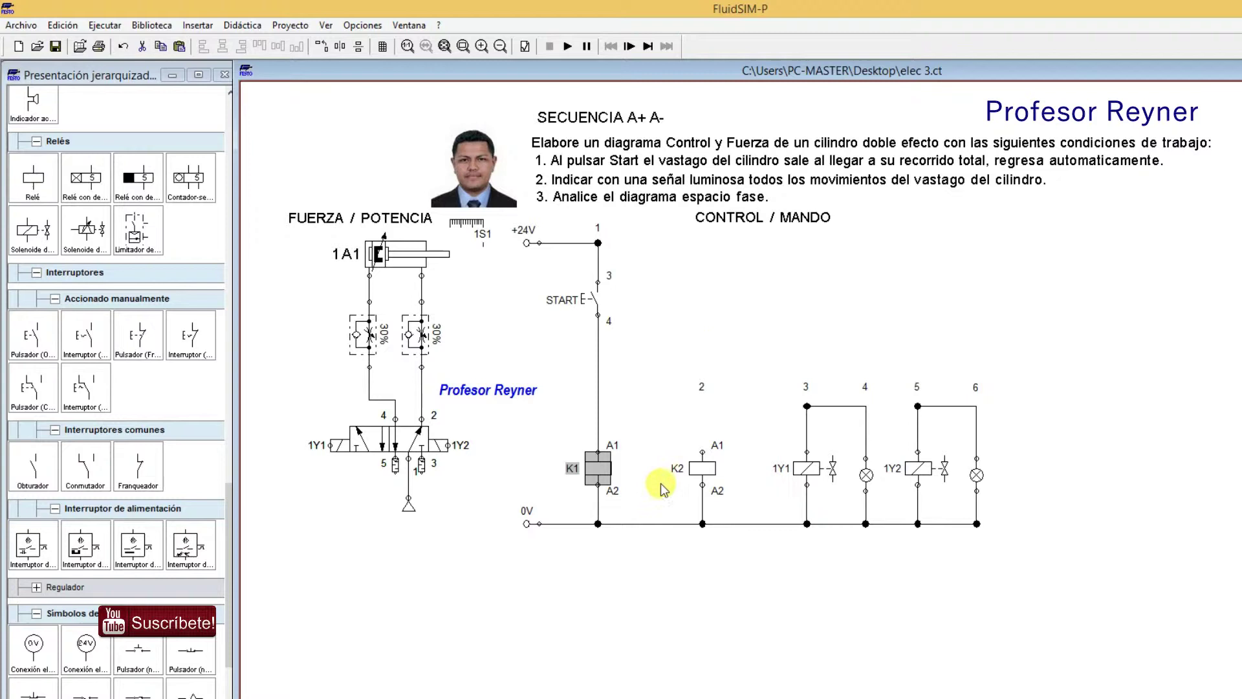
{"action": "mouse_move", "coordinate": [228, 511]}
{"action": "left_mouse_down"}
{"action": "mouse_move", "coordinate": [230, 551]}
{"action": "mouse_move", "coordinate": [223, 433]}
{"action": "mouse_move", "coordinate": [232, 460]}
{"action": "left_mouse_up"}
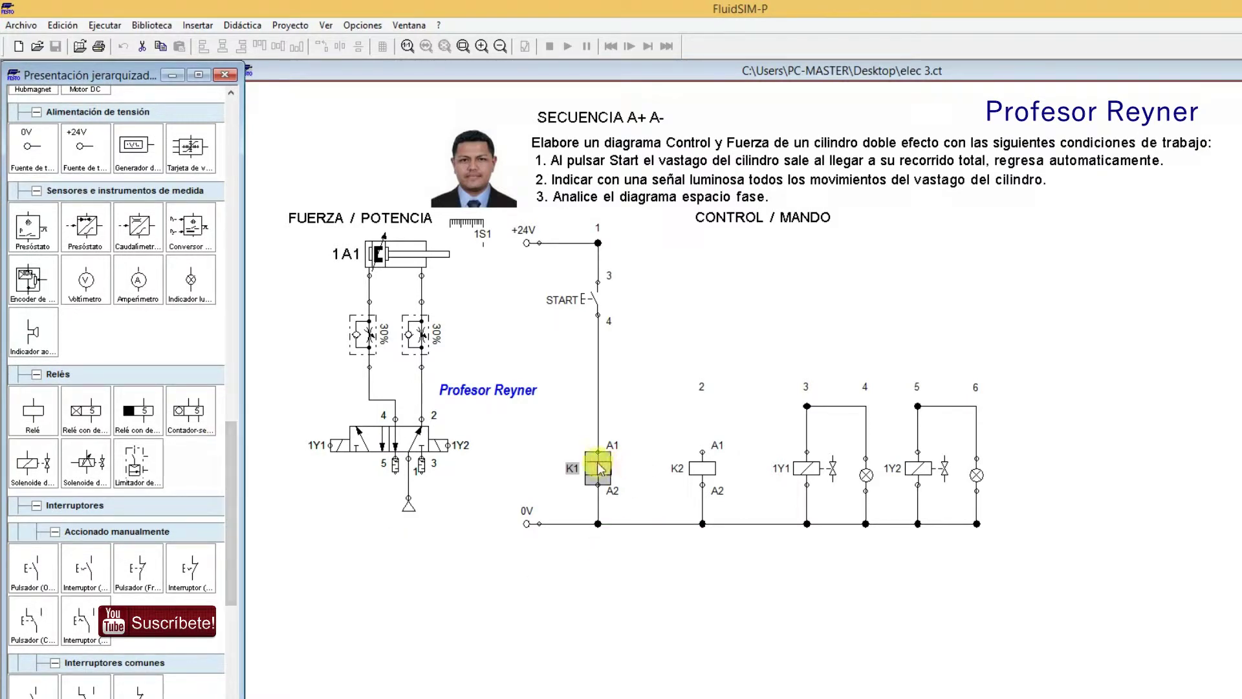
Place a switch above coil K2, wire it to A1, and label it K1.
{"action": "left_click_drag", "start_coordinate": [233, 494], "coordinate": [237, 563]}
{"action": "mouse_move", "coordinate": [33, 433]}
{"action": "left_mouse_down"}
{"action": "mouse_move", "coordinate": [682, 260]}
{"action": "mouse_move", "coordinate": [598, 242]}
{"action": "left_mouse_up"}
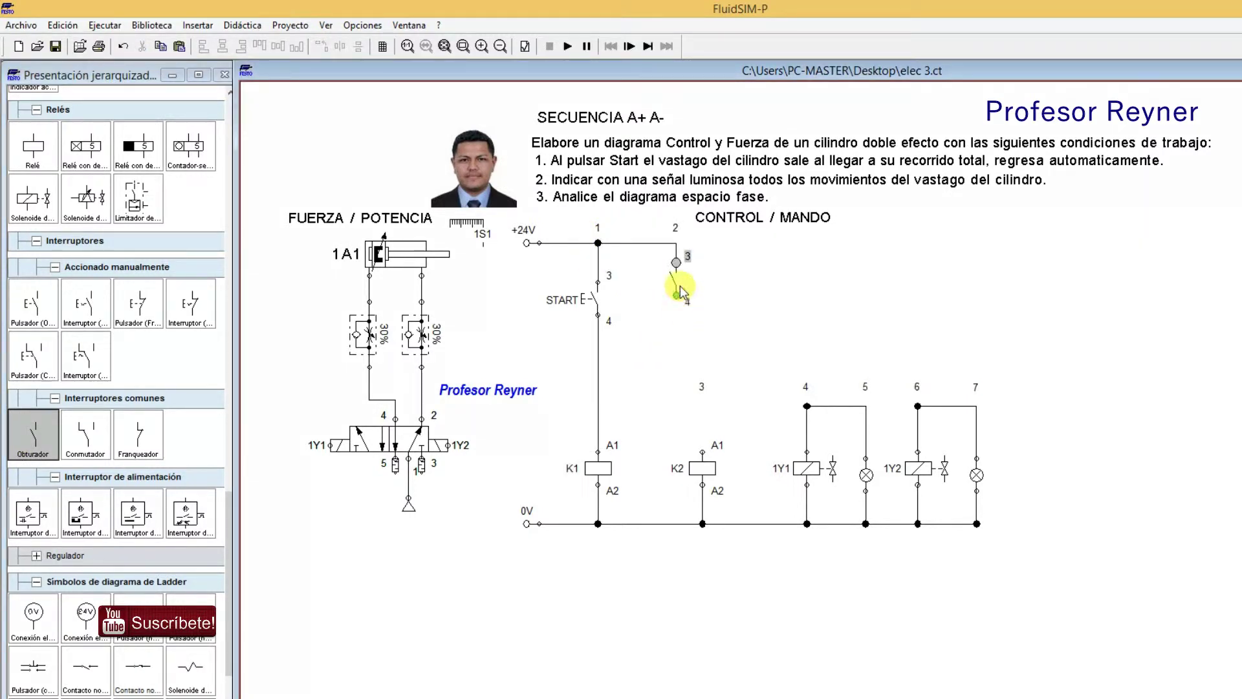
{"action": "left_click_drag", "start_coordinate": [678, 278], "coordinate": [703, 285]}
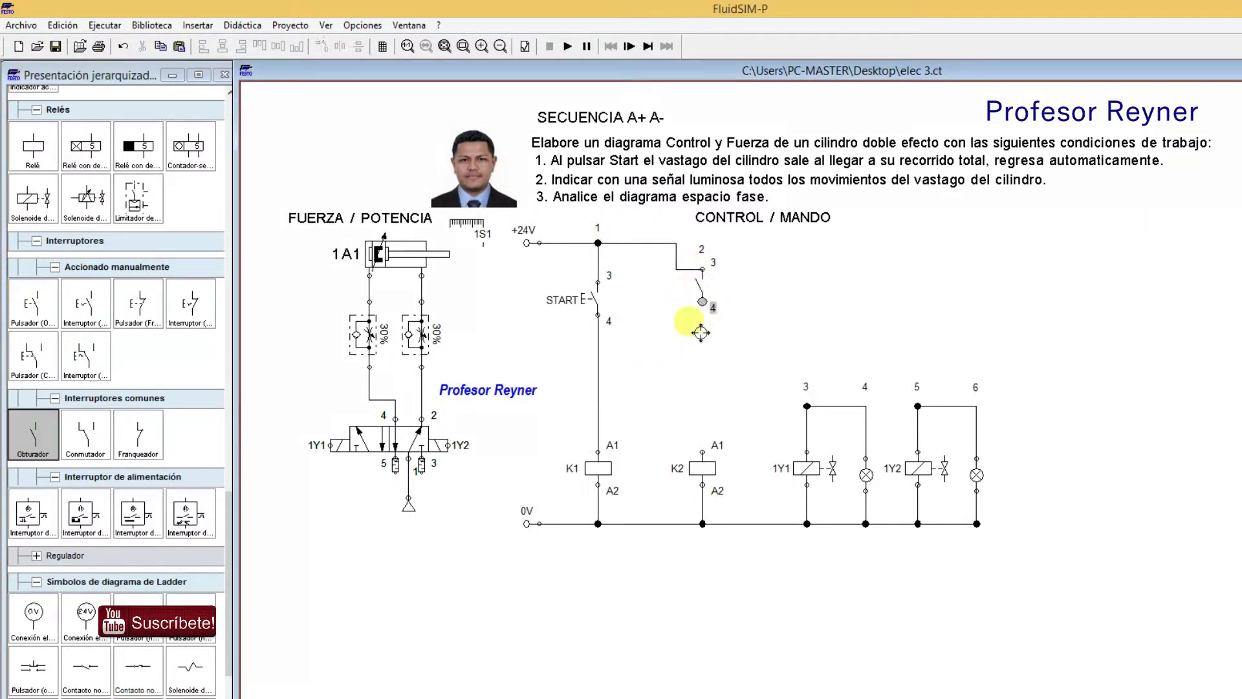
{"action": "left_click_drag", "start_coordinate": [700, 446], "coordinate": [702, 302]}
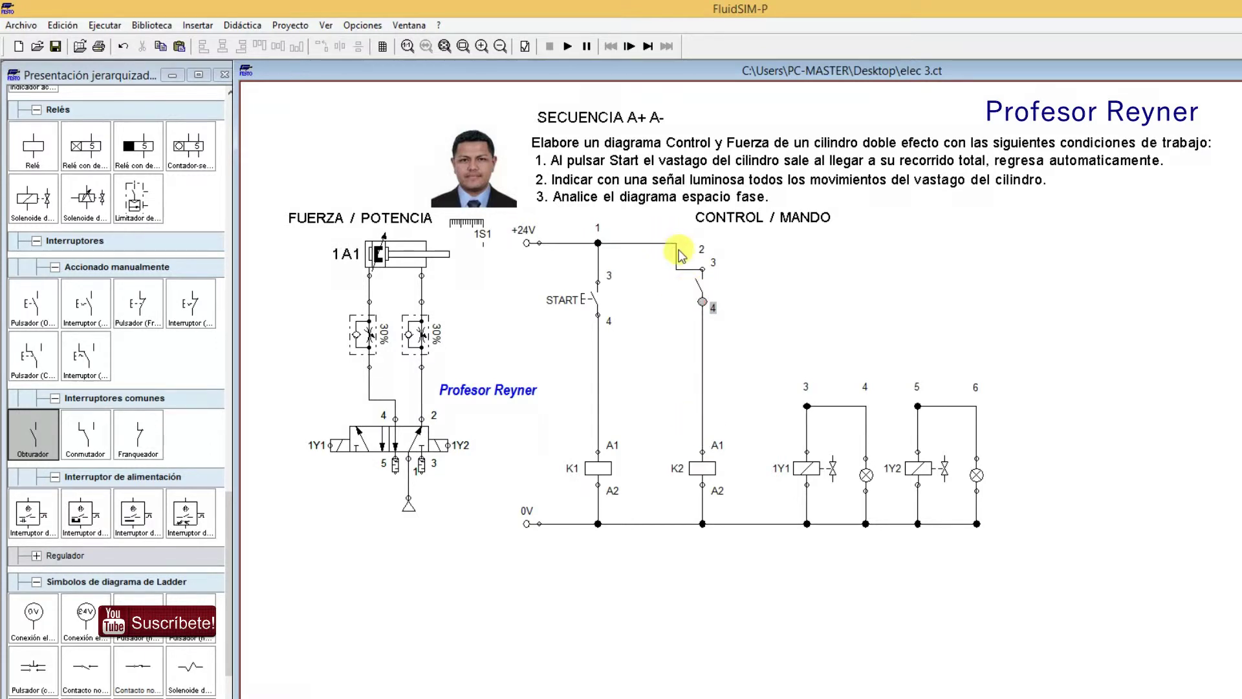
{"action": "double_click", "coordinate": [699, 284]}
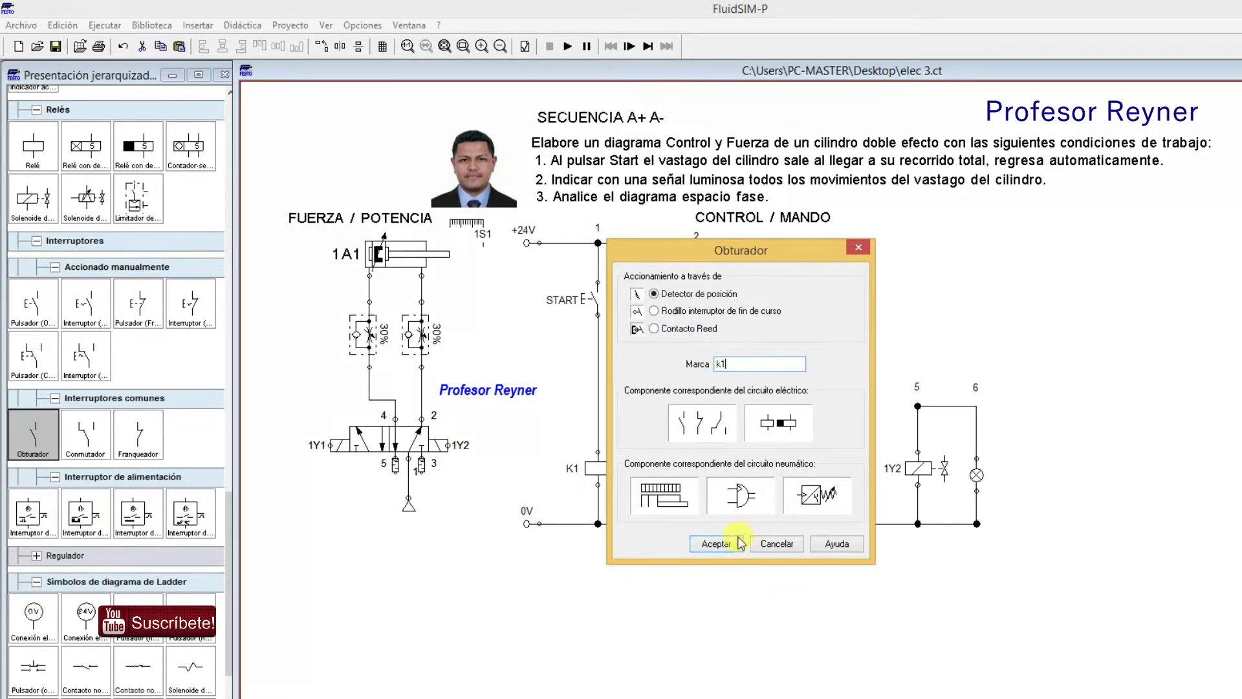
{"action": "left_click", "coordinate": [716, 543]}
{"action": "left_click_drag", "start_coordinate": [700, 282], "coordinate": [697, 277]}
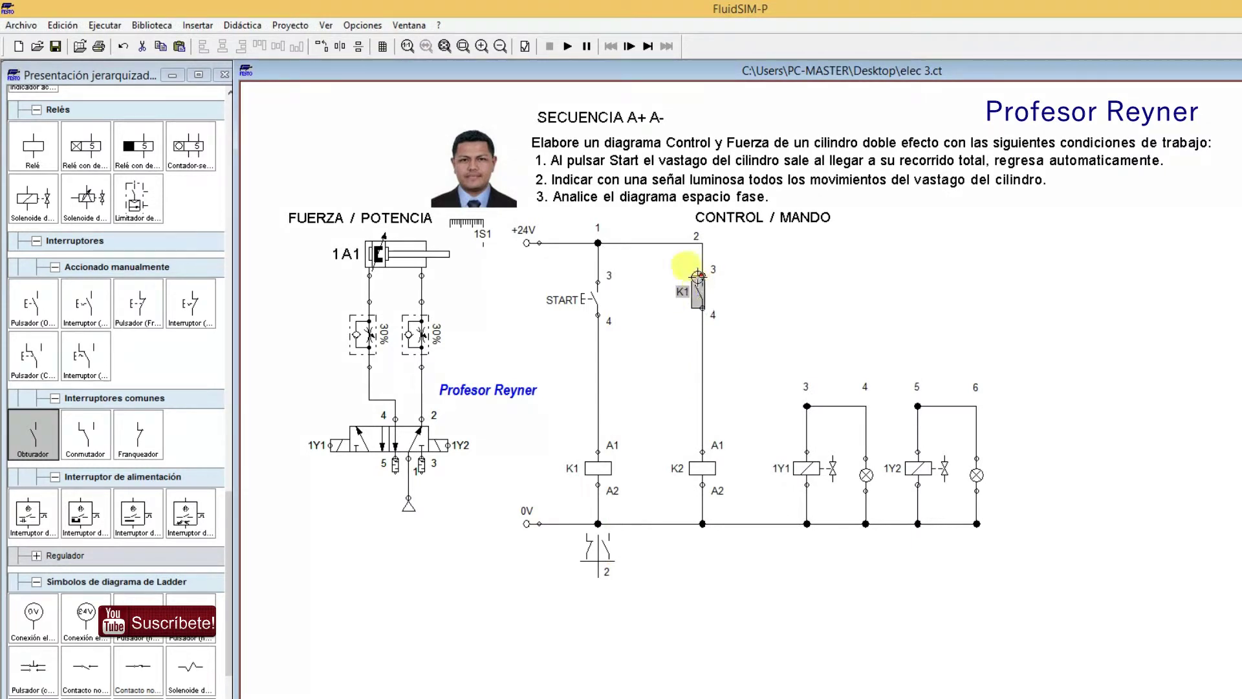
{"action": "left_click", "coordinate": [788, 304]}
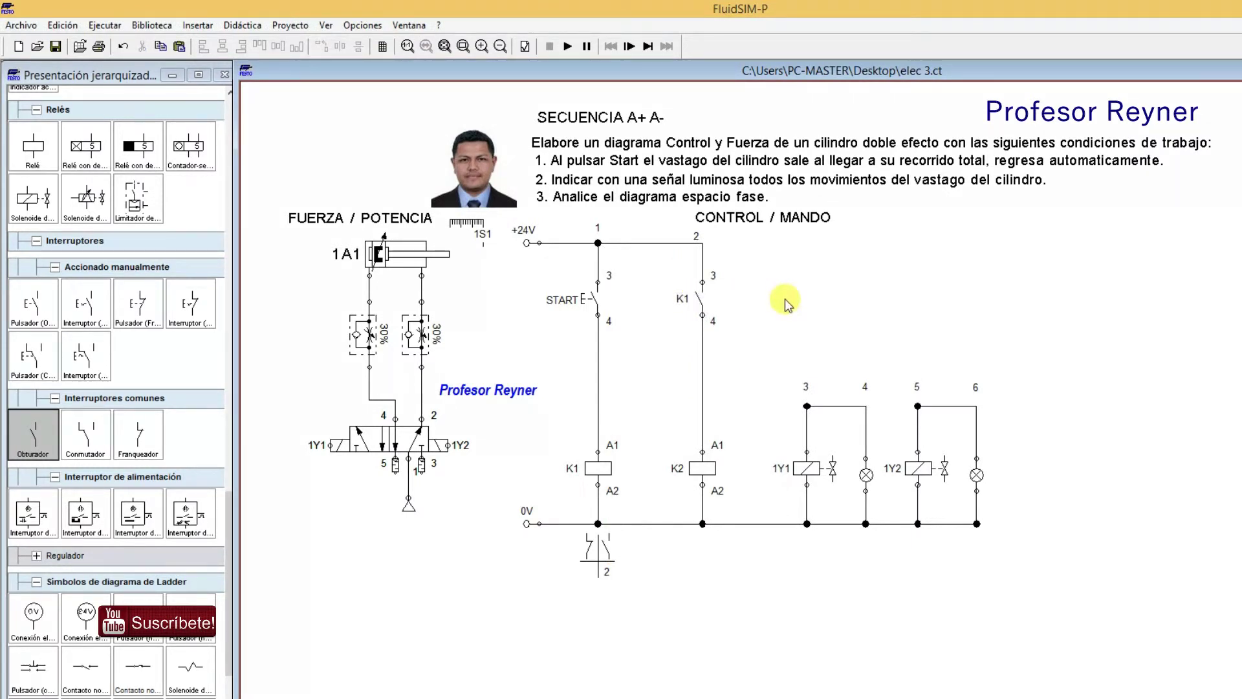
Add a second switch wiring the +24V supply line down to the 1Y1 rung.
{"action": "left_click", "coordinate": [702, 468]}
{"action": "left_click_drag", "start_coordinate": [34, 430], "coordinate": [806, 294]}
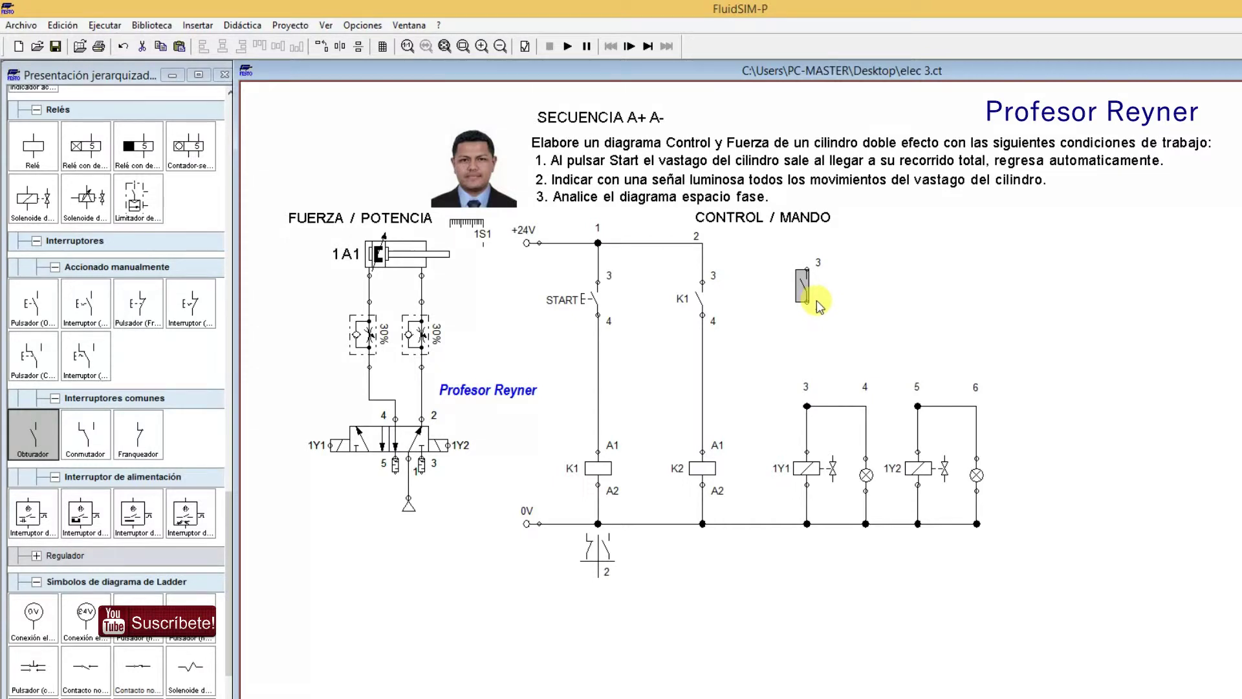
{"action": "left_click_drag", "start_coordinate": [807, 301], "coordinate": [807, 405]}
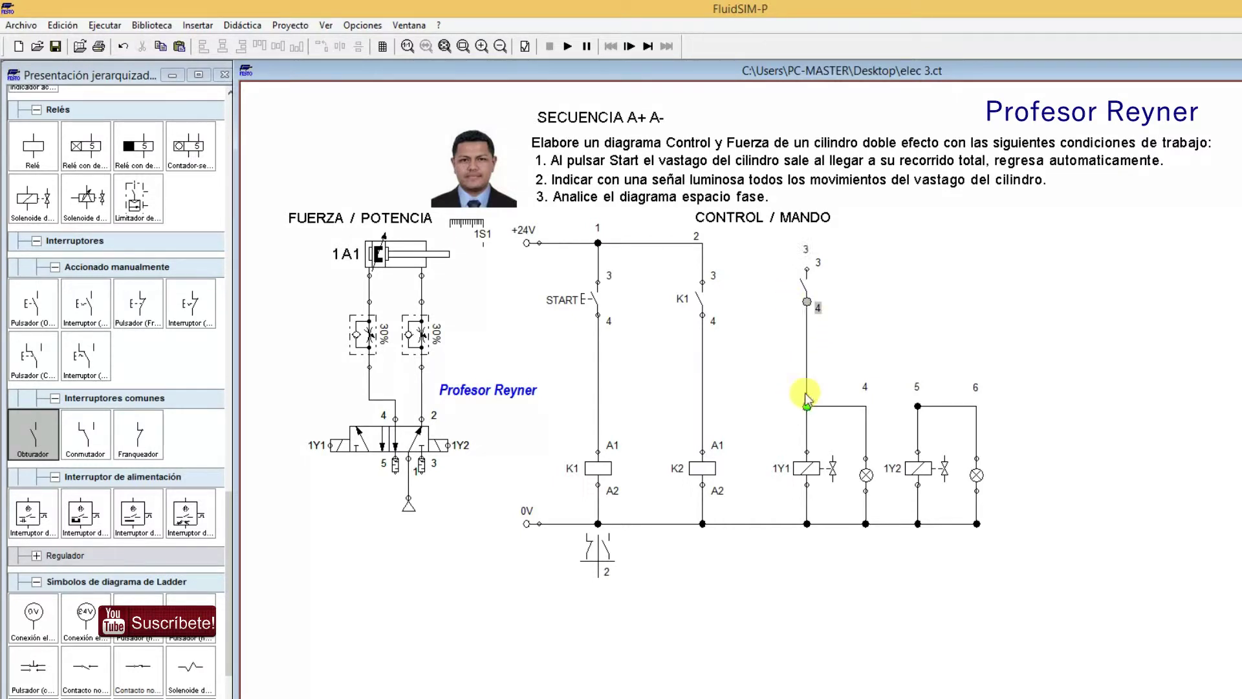
{"action": "left_click_drag", "start_coordinate": [810, 267], "coordinate": [705, 243]}
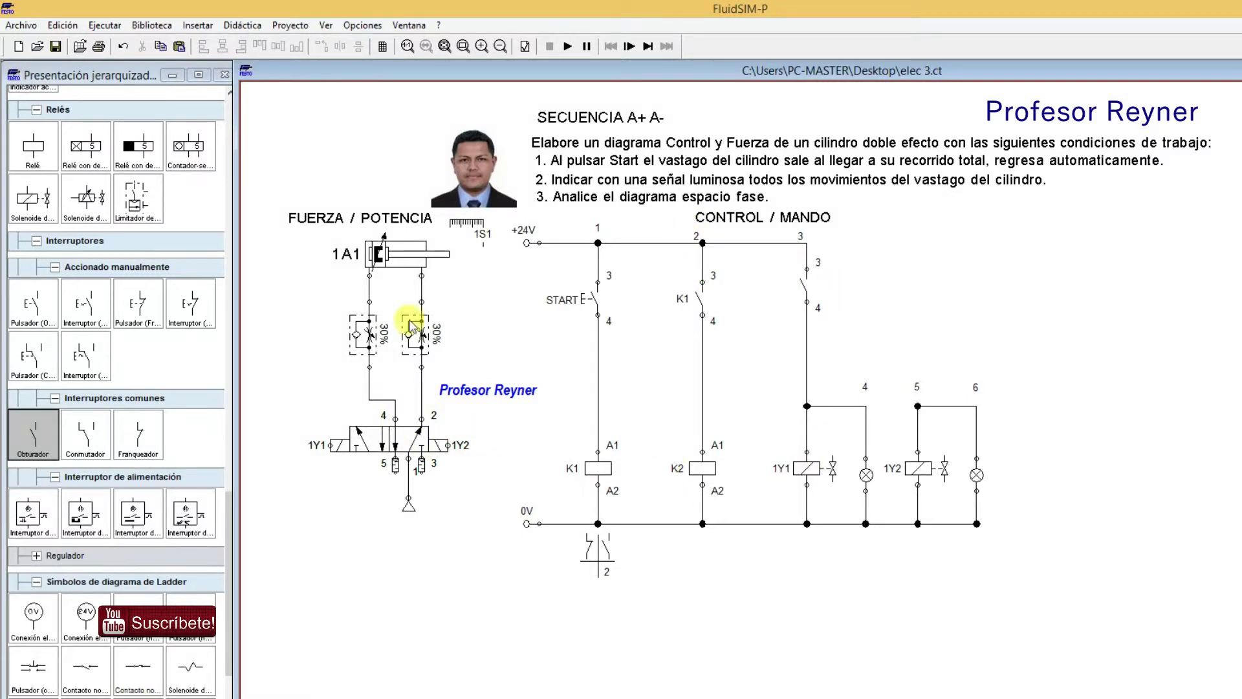
{"action": "left_click", "coordinate": [605, 117]}
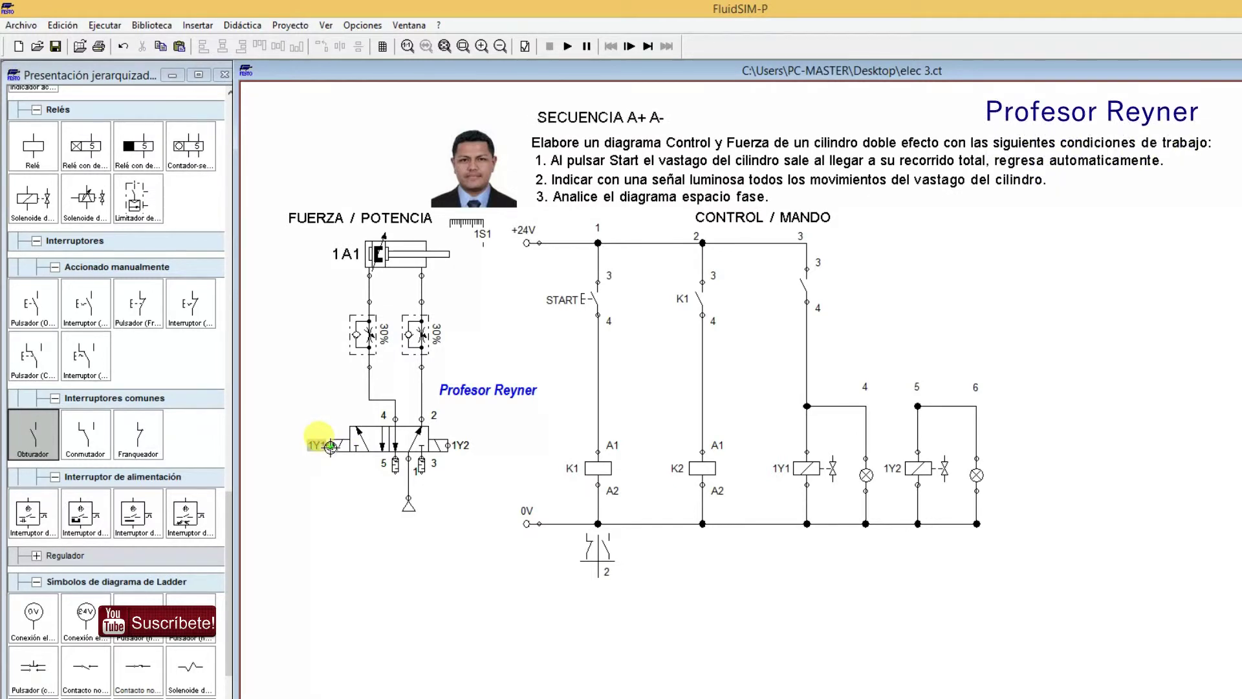
Open and confirm the 1Y1 solenoid's properties.
{"action": "left_click", "coordinate": [800, 472]}
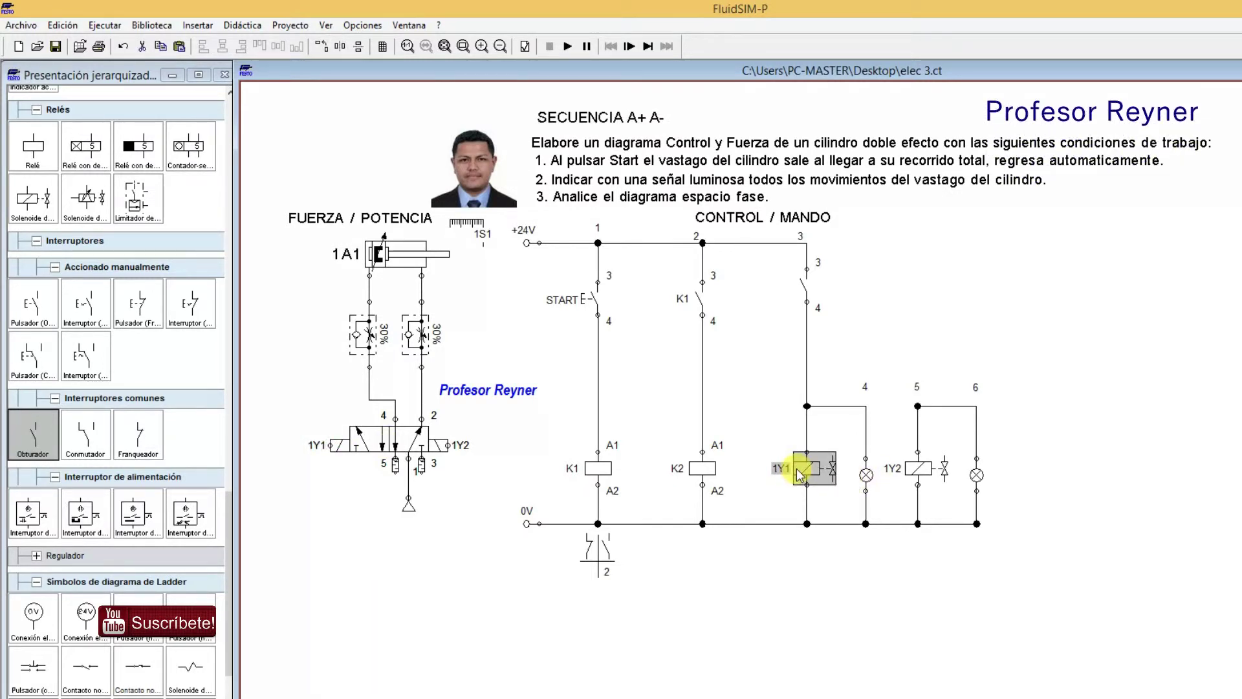
{"action": "double_click", "coordinate": [801, 473]}
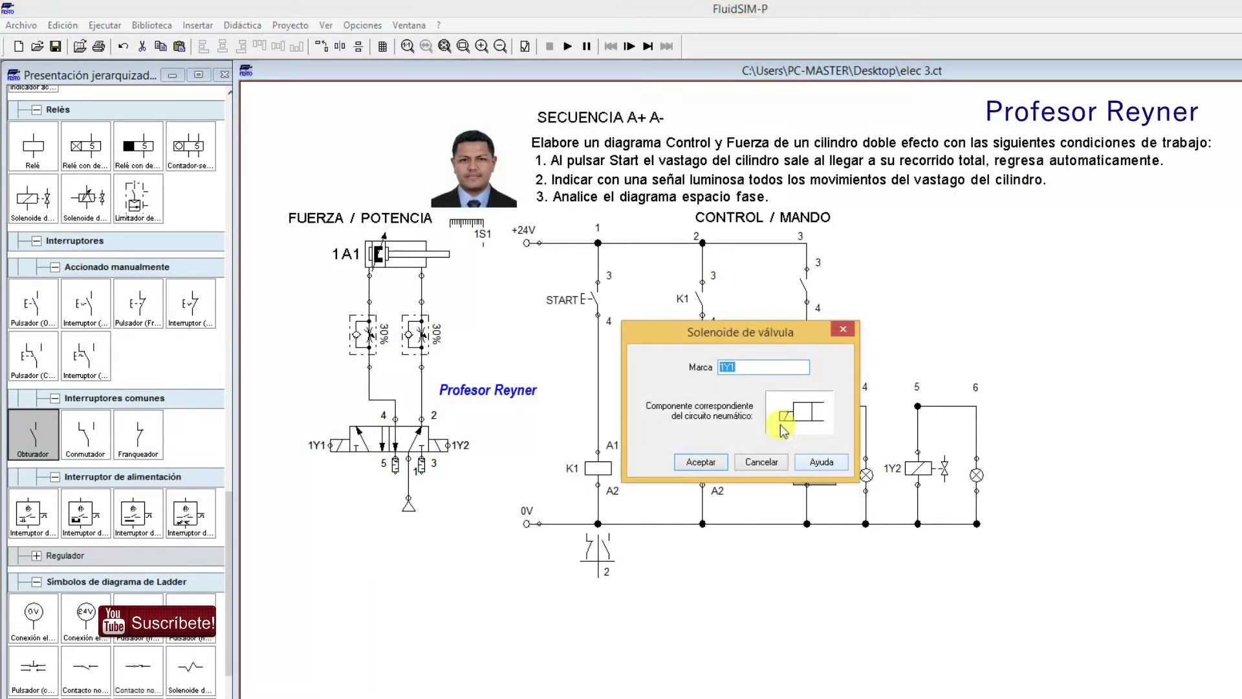
{"action": "left_click", "coordinate": [701, 462]}
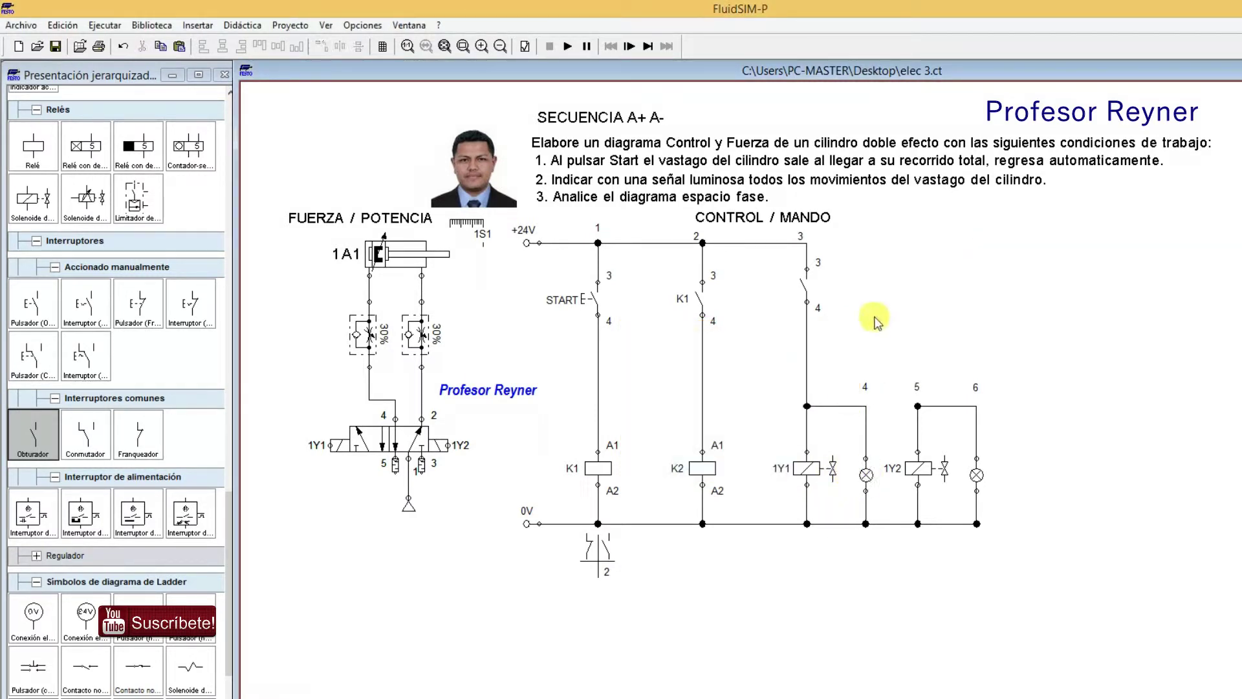
Test-run the circuit with START, then label the column 3 contact K2.
{"action": "left_click", "coordinate": [878, 386]}
{"action": "left_click", "coordinate": [566, 48]}
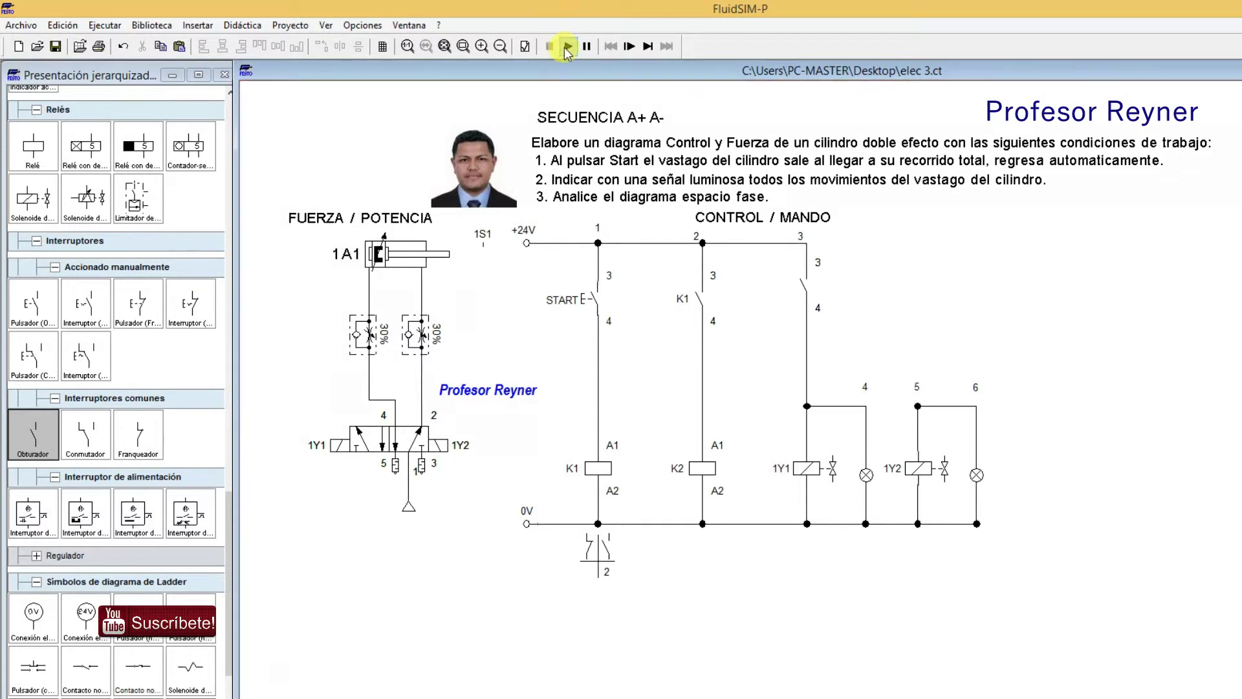
{"action": "left_click", "coordinate": [600, 289]}
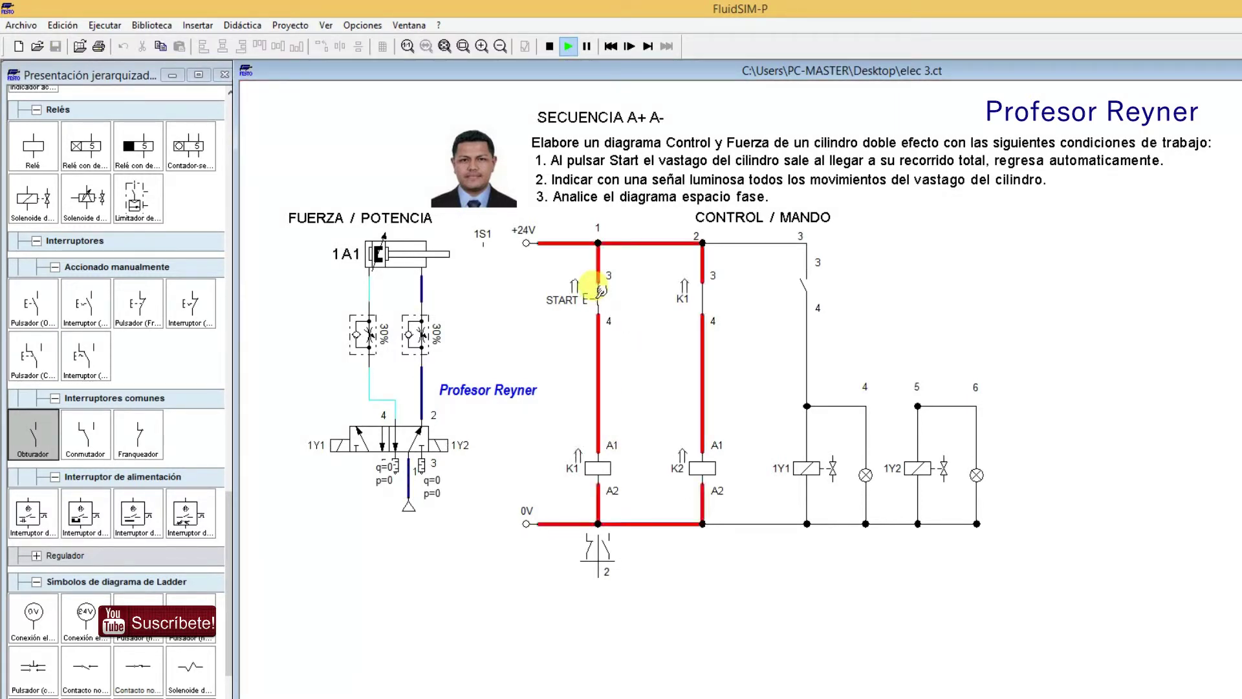
{"action": "left_click", "coordinate": [550, 47]}
{"action": "double_click", "coordinate": [804, 283]}
{"action": "type", "text": "k2"}
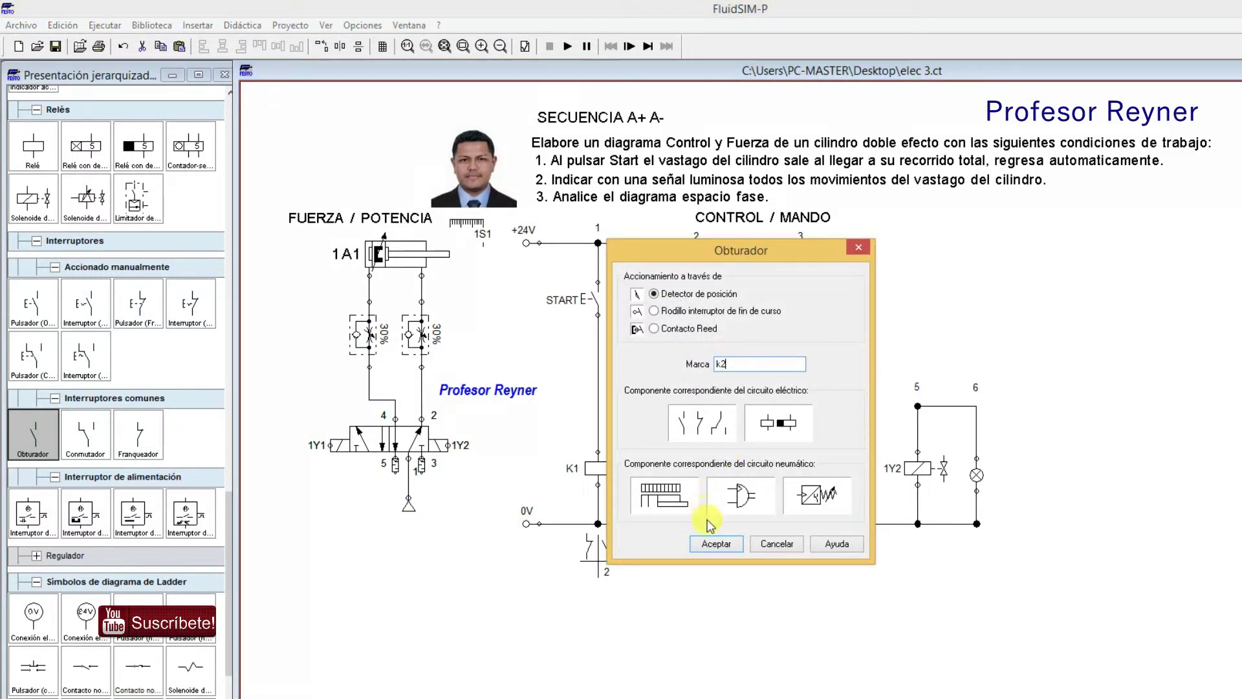
{"action": "left_click", "coordinate": [715, 542]}
Rerun the simulation: START extends cylinder 1A1, shifting the valve retracts it, then stop.
{"action": "left_click", "coordinate": [569, 47]}
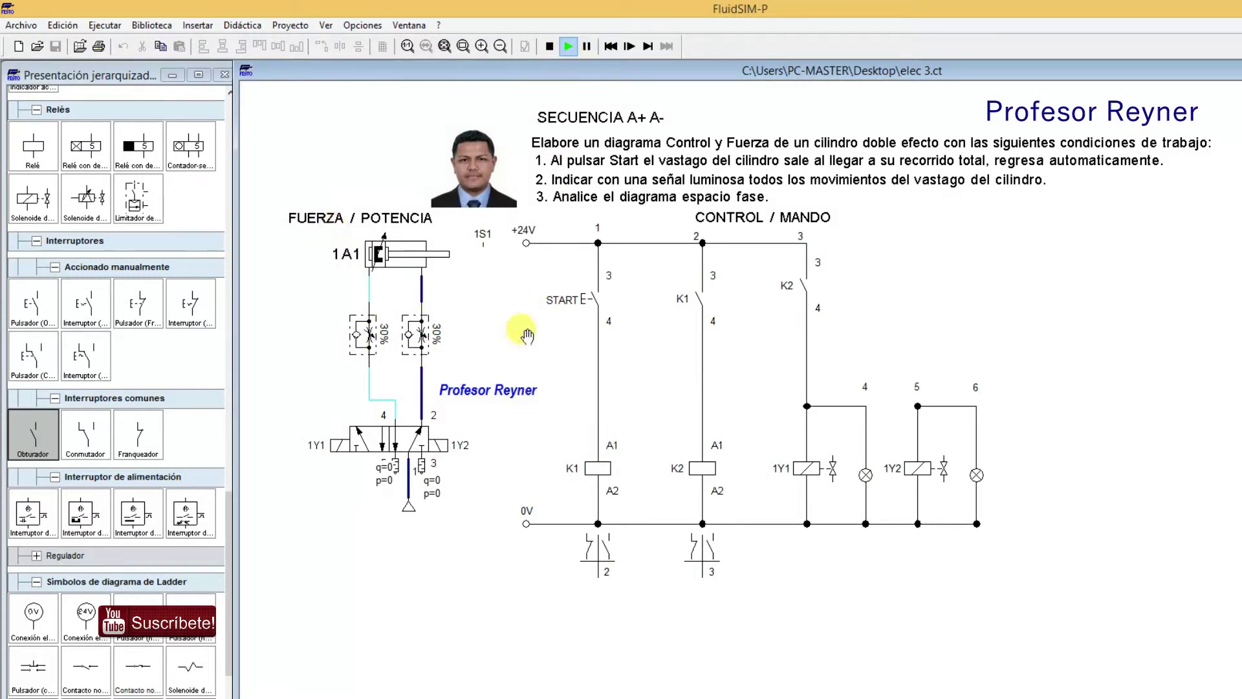
{"action": "left_click", "coordinate": [596, 294]}
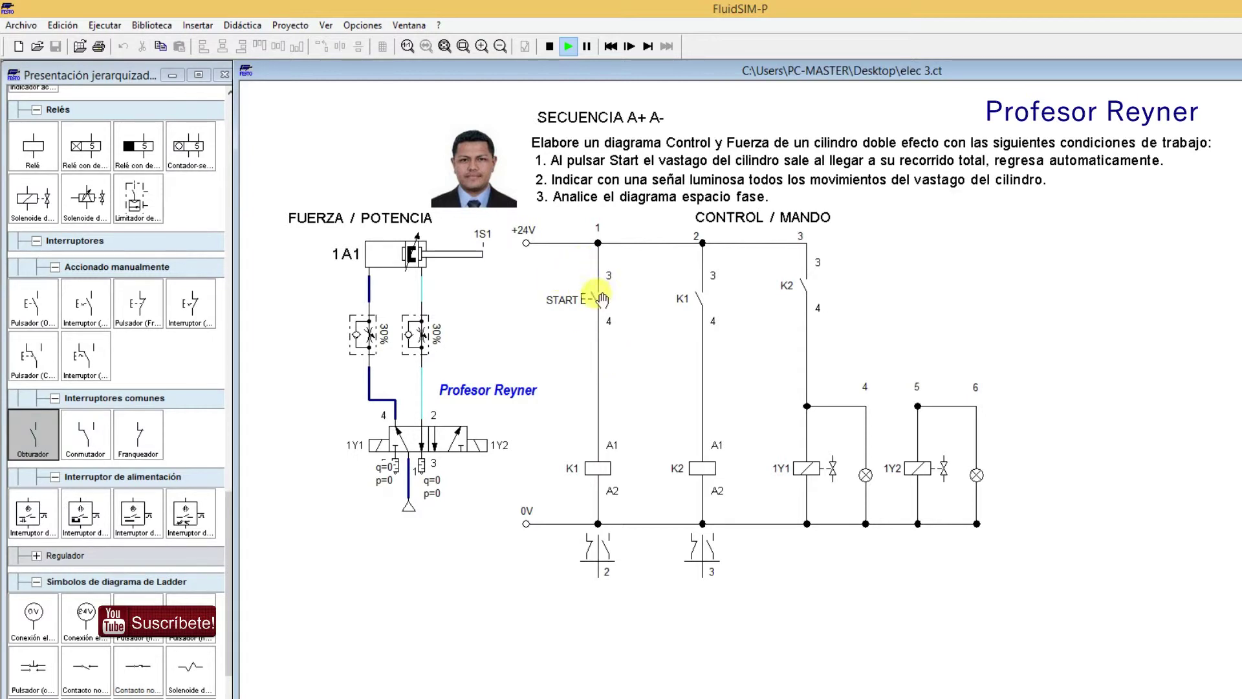
{"action": "left_click", "coordinate": [480, 439]}
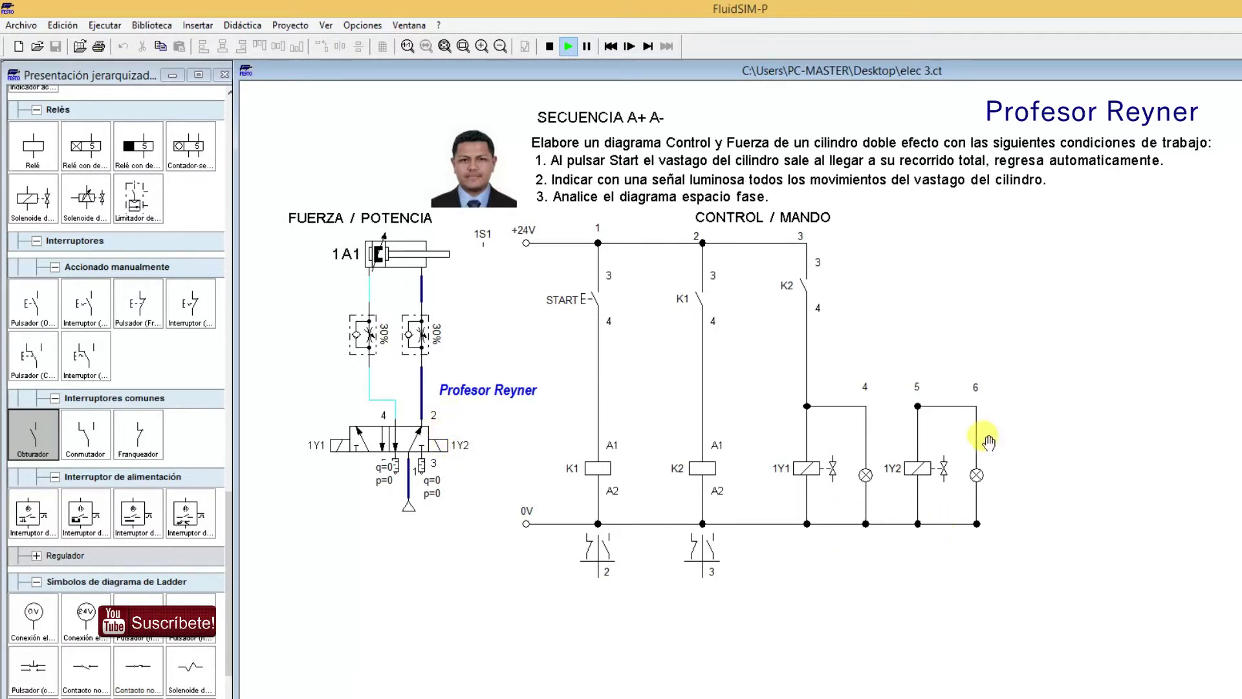
{"action": "left_click", "coordinate": [549, 46]}
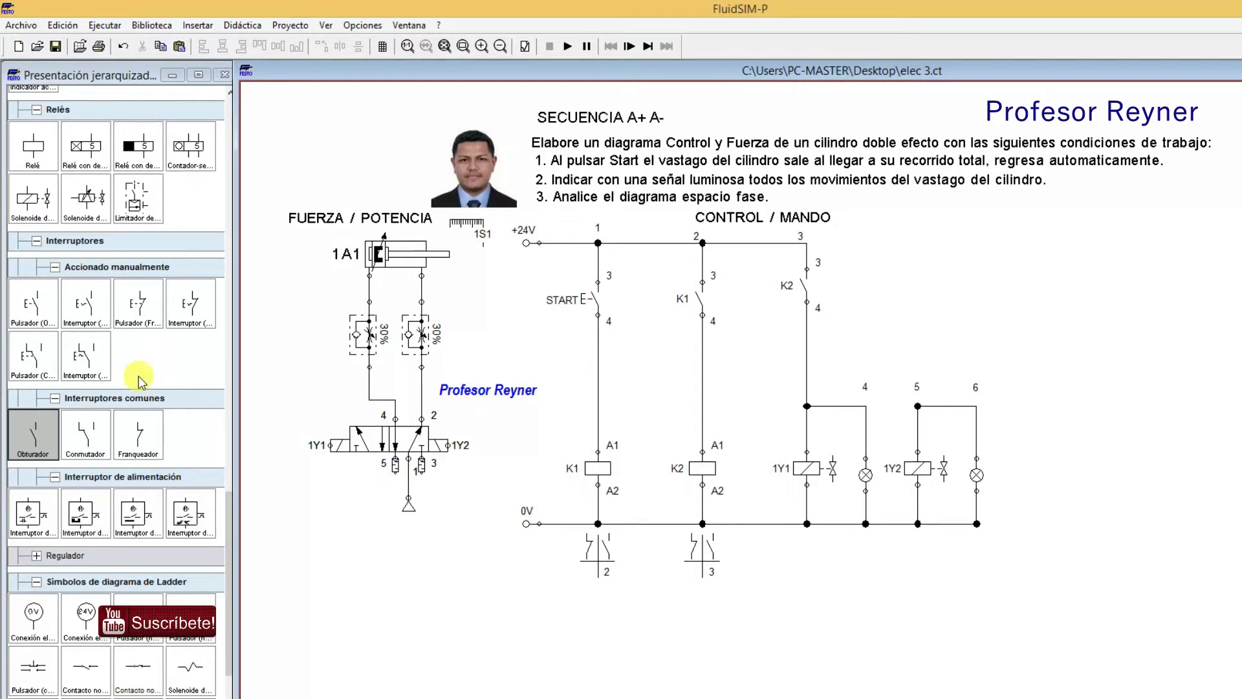
Place a normally open switch in the 1Y2 branch and wire it to the node and top rail.
{"action": "mouse_move", "coordinate": [50, 440]}
{"action": "left_mouse_down"}
{"action": "mouse_move", "coordinate": [904, 269]}
{"action": "mouse_move", "coordinate": [914, 401]}
{"action": "left_mouse_up"}
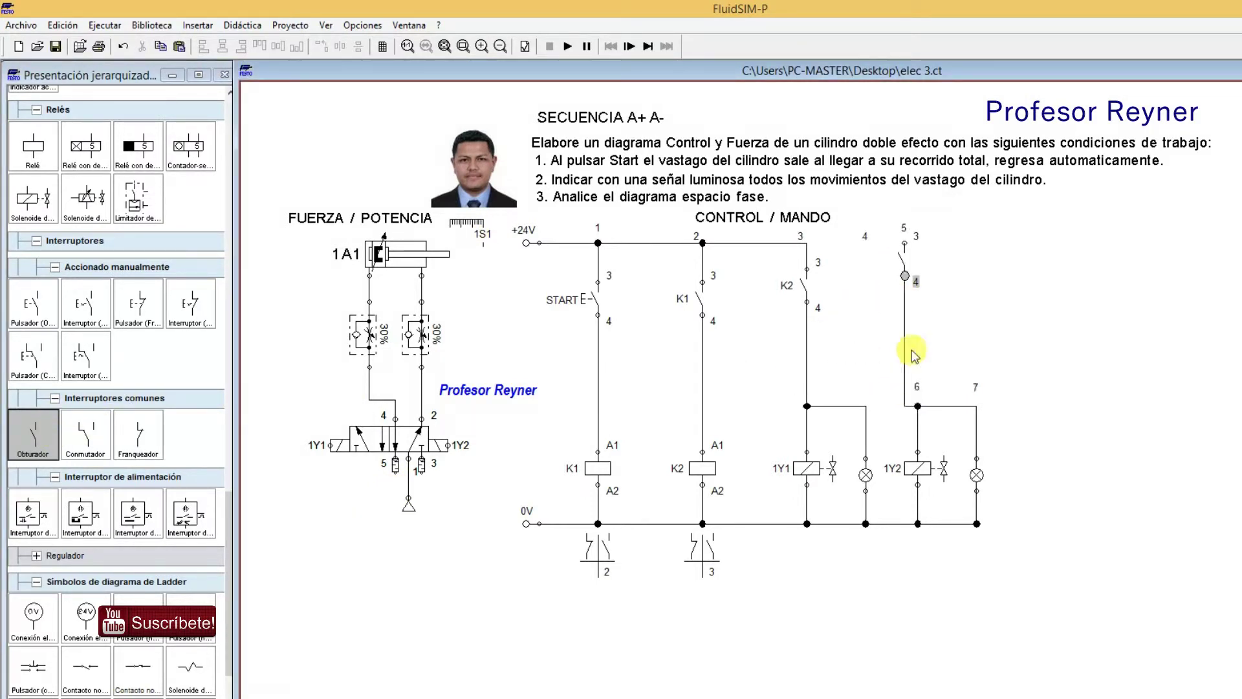
{"action": "left_click_drag", "start_coordinate": [905, 265], "coordinate": [918, 278]}
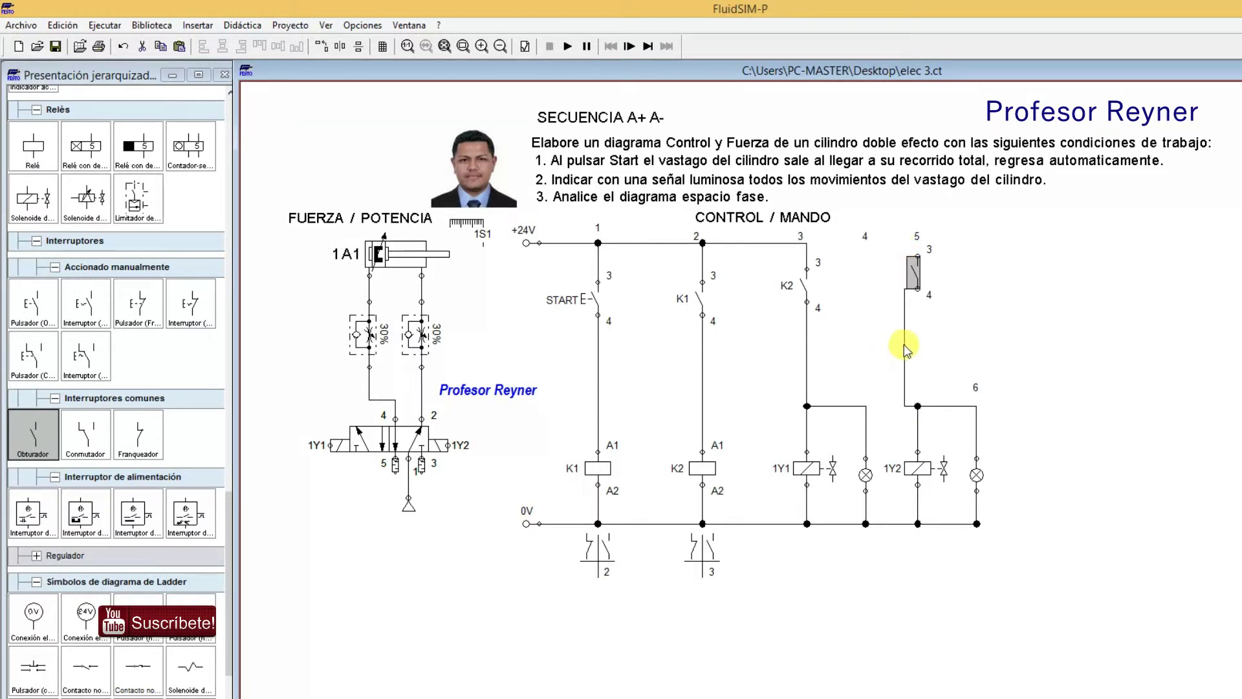
{"action": "left_click_drag", "start_coordinate": [902, 337], "coordinate": [916, 352]}
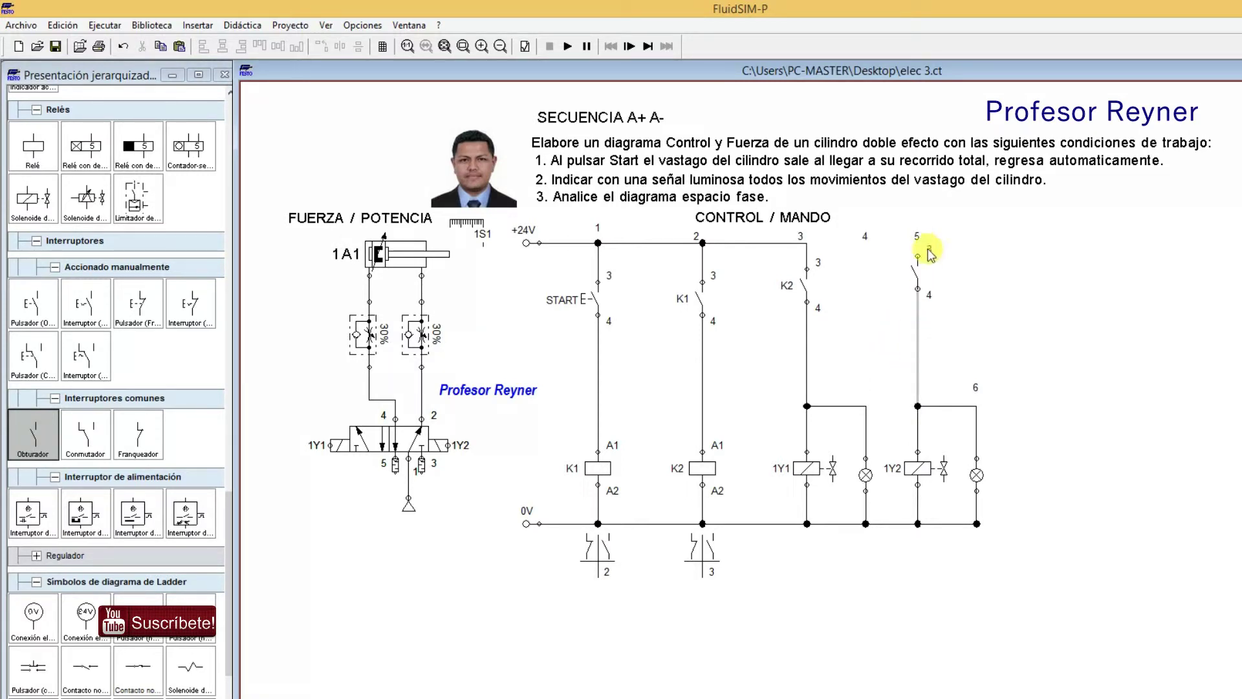
{"action": "left_click_drag", "start_coordinate": [917, 257], "coordinate": [799, 253]}
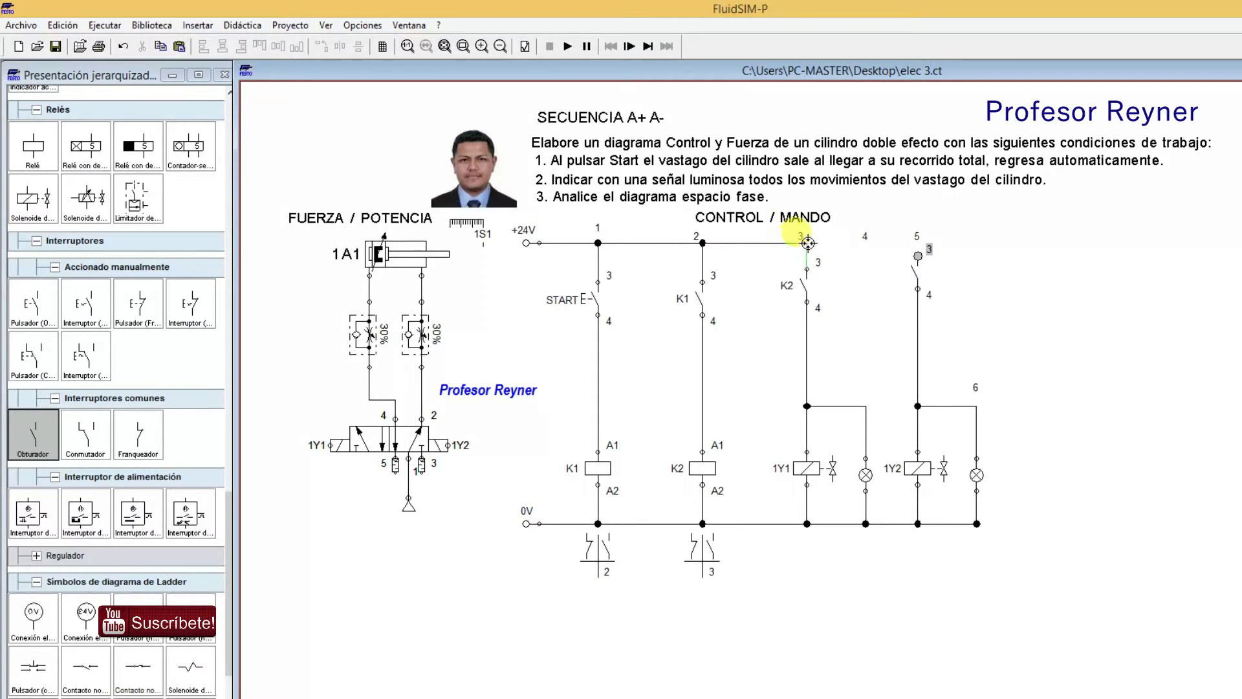
{"action": "mouse_move", "coordinate": [918, 256]}
{"action": "left_mouse_down"}
{"action": "mouse_move", "coordinate": [809, 255]}
{"action": "mouse_move", "coordinate": [806, 243]}
{"action": "mouse_move", "coordinate": [848, 237]}
{"action": "left_mouse_up"}
{"action": "left_click", "coordinate": [851, 257]}
{"action": "left_click", "coordinate": [918, 274]}
{"action": "mouse_move", "coordinate": [919, 275]}
{"action": "left_mouse_down"}
{"action": "mouse_move", "coordinate": [919, 287]}
{"action": "mouse_move", "coordinate": [916, 275]}
{"action": "left_mouse_up"}
{"action": "left_click", "coordinate": [996, 259]}
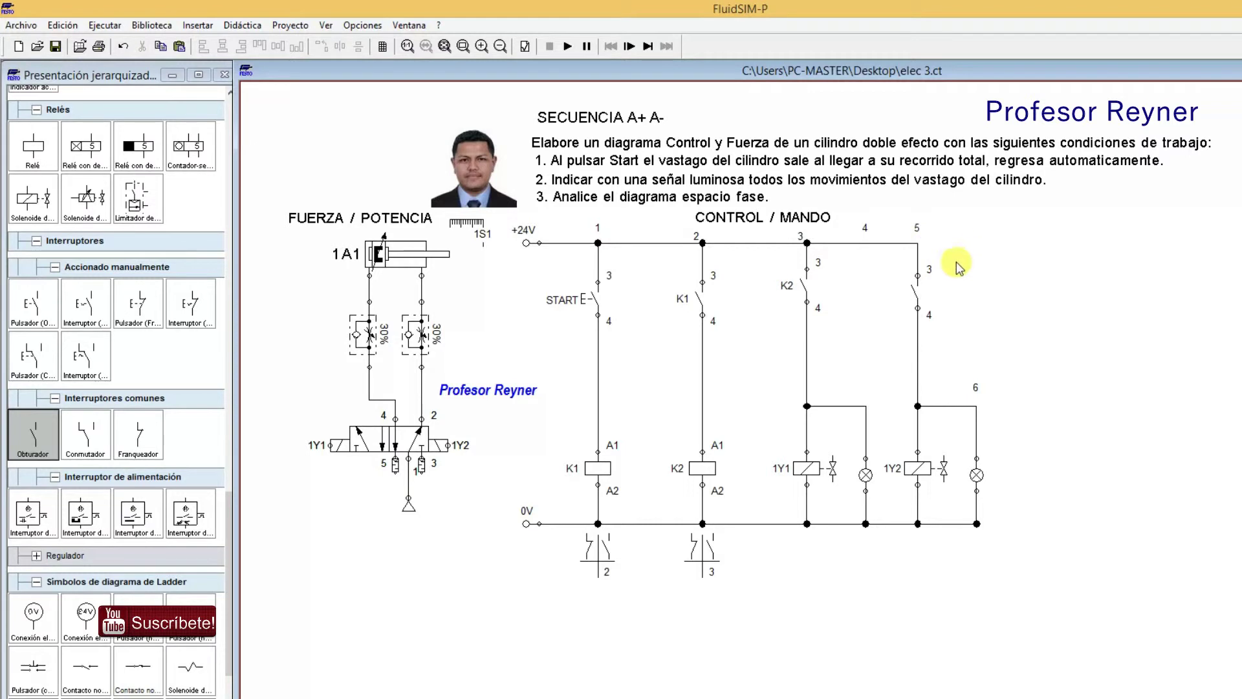
Label the new switch as sensor contact 1S1.
{"action": "double_click", "coordinate": [914, 296]}
{"action": "type", "text": "1"}
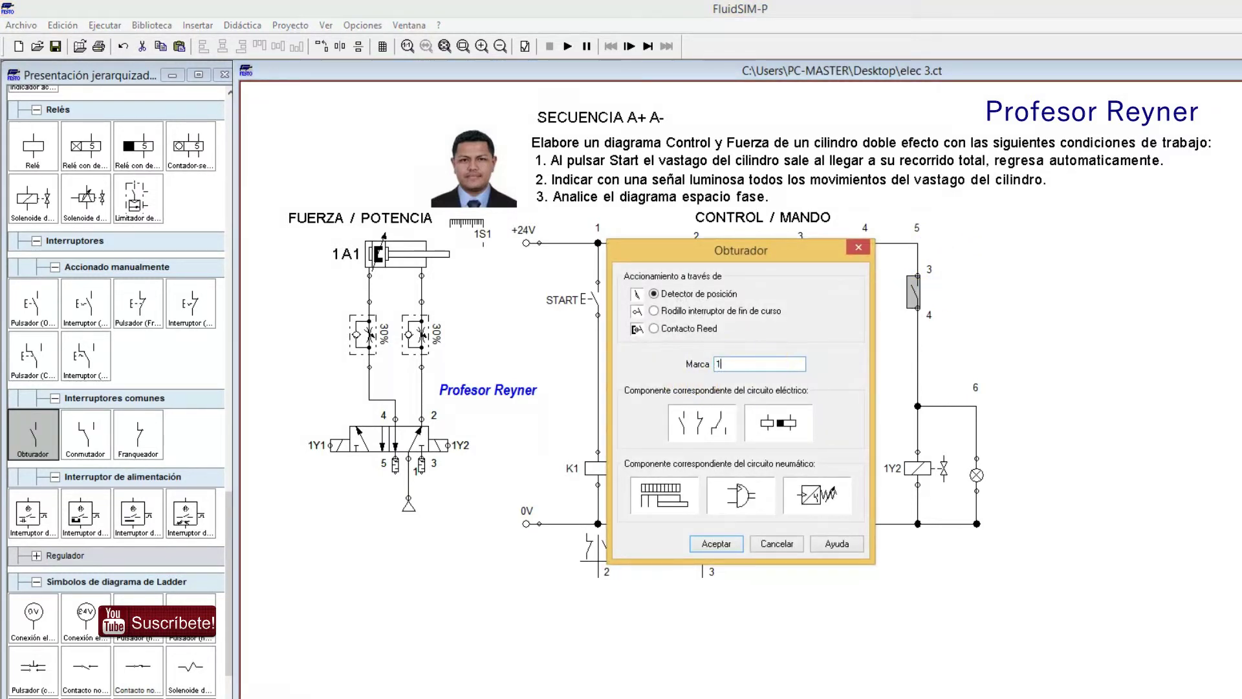
{"action": "type", "text": "S1"}
{"action": "left_click", "coordinate": [716, 544]}
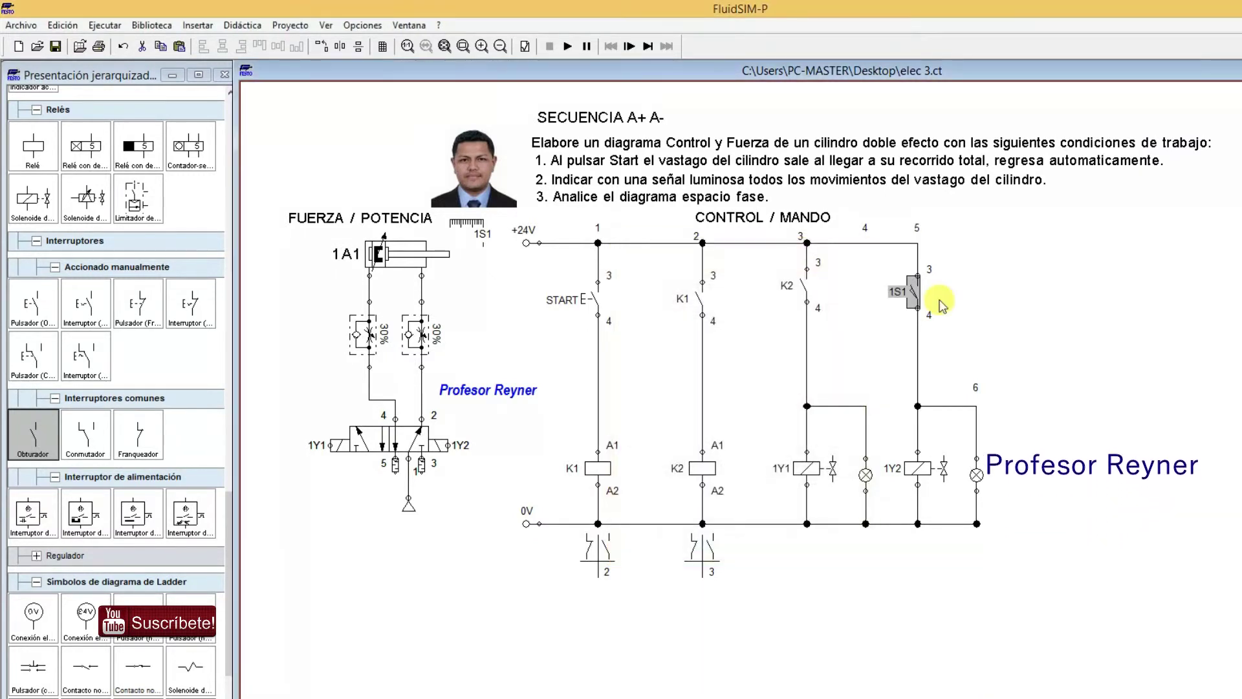
{"action": "left_click", "coordinate": [942, 304]}
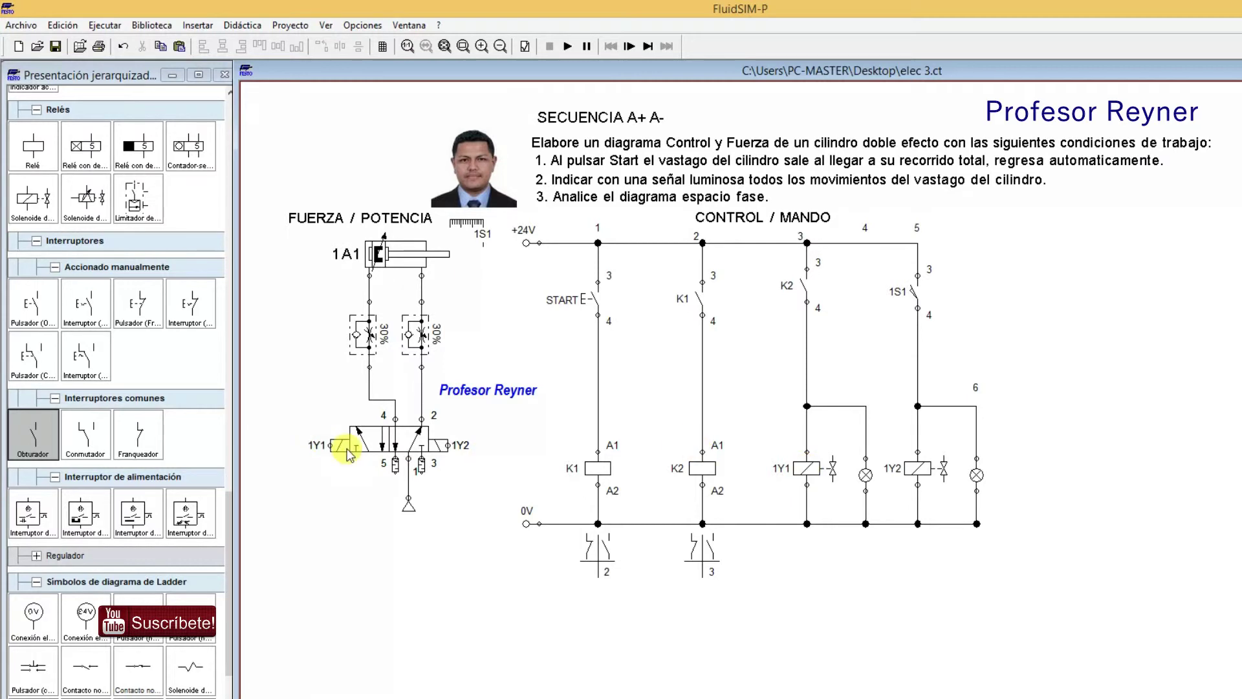
Wire valve port 4 to the left throttle valve, pass the graphics check, and start simulating.
{"action": "left_click_drag", "start_coordinate": [376, 399], "coordinate": [370, 367]}
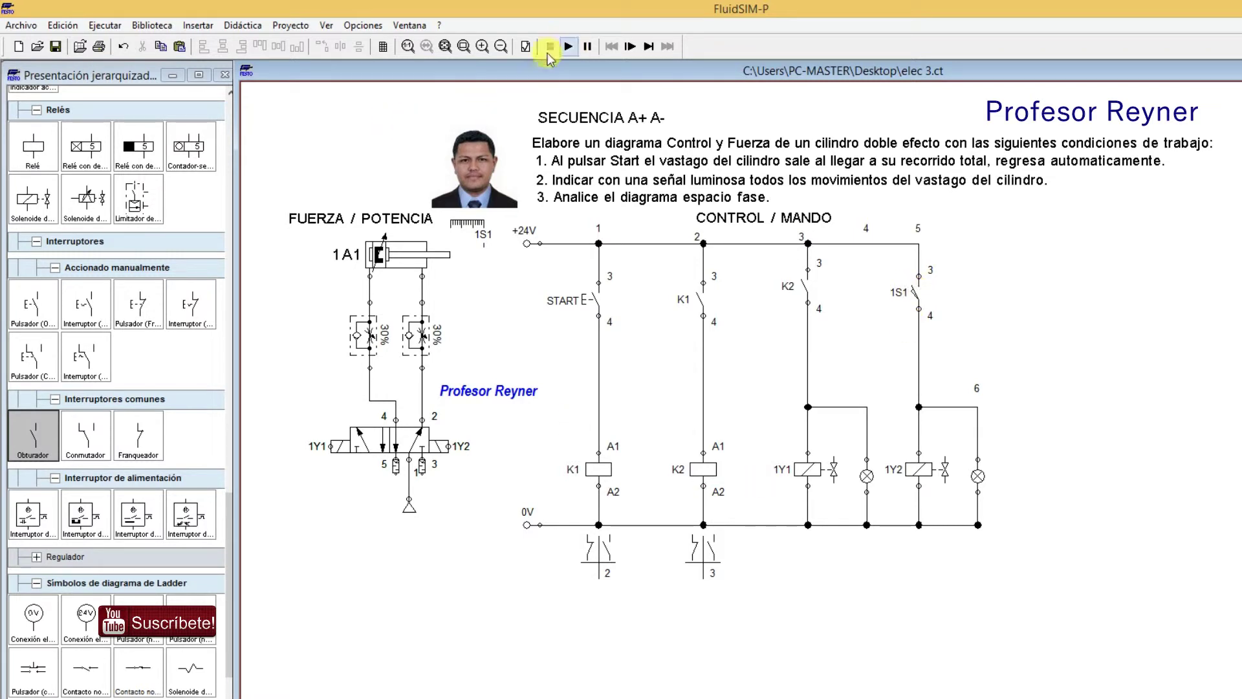
{"action": "left_click", "coordinate": [525, 48]}
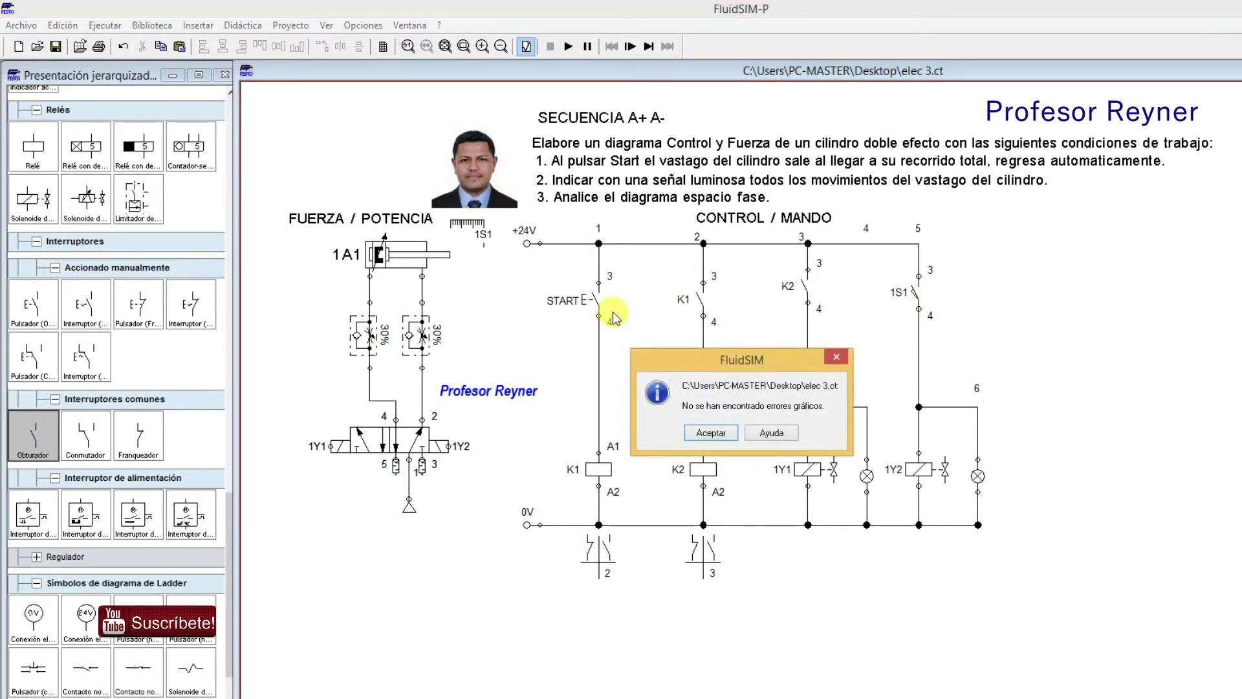
{"action": "left_click", "coordinate": [710, 434]}
{"action": "left_click", "coordinate": [568, 46]}
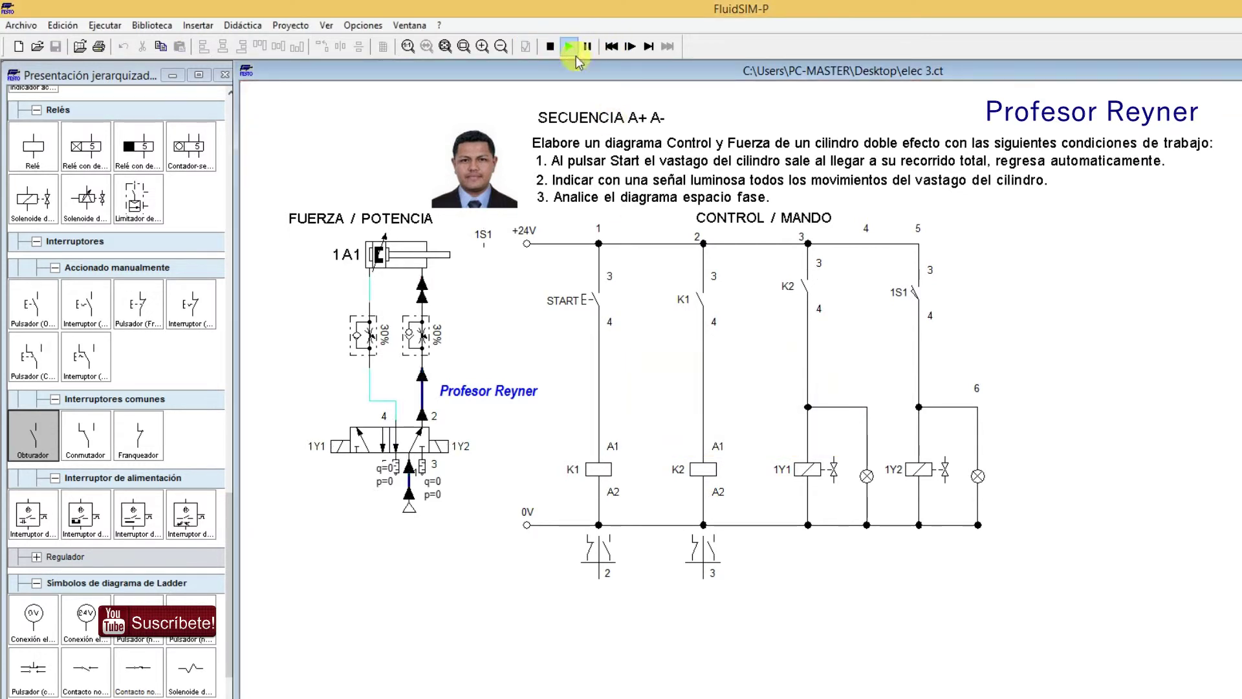
Press START twice to cycle cylinder 1A1 out to 1S1 and back, then stop.
{"action": "left_click", "coordinate": [600, 289]}
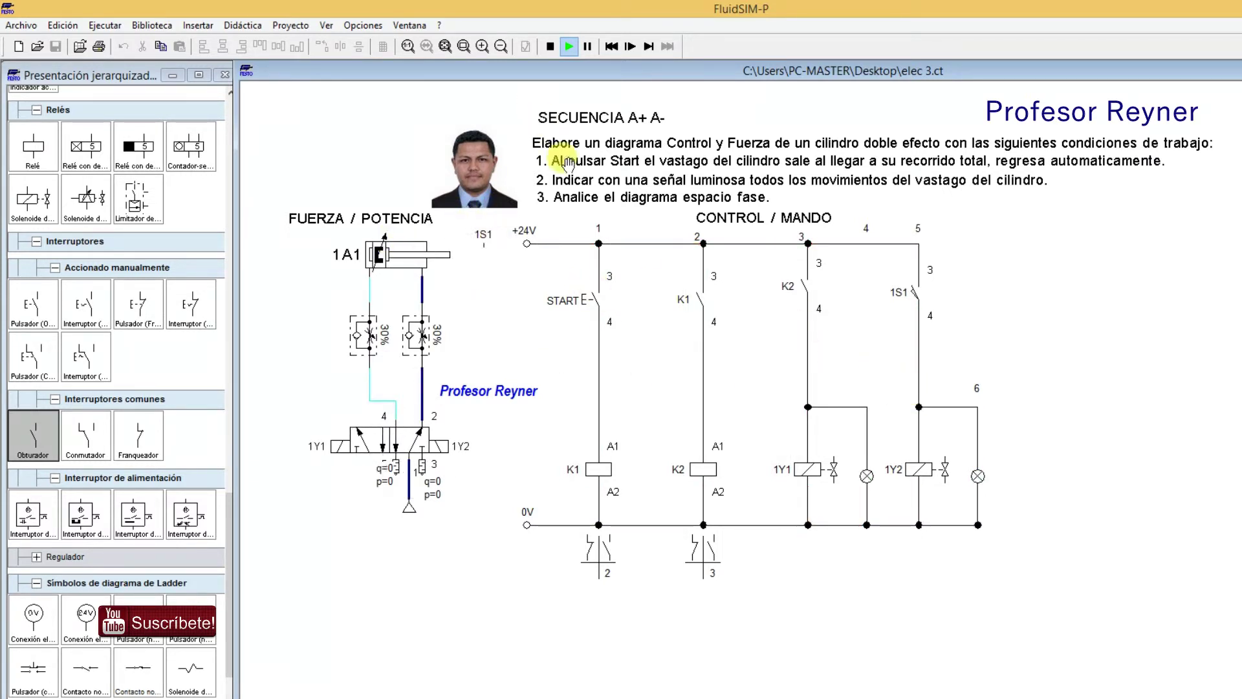
{"action": "left_click", "coordinate": [594, 298]}
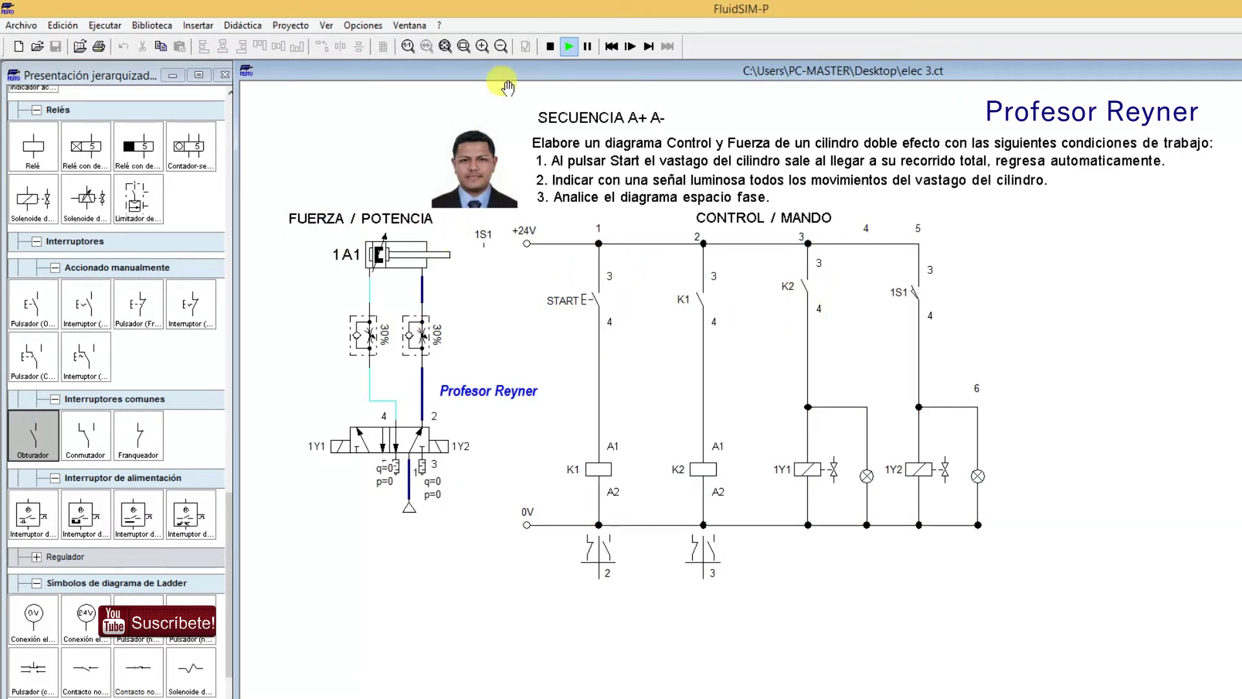
{"action": "left_click", "coordinate": [550, 46]}
Set the right throttle valve opening to 9.17%, restart the simulation, and press START.
{"action": "double_click", "coordinate": [425, 333]}
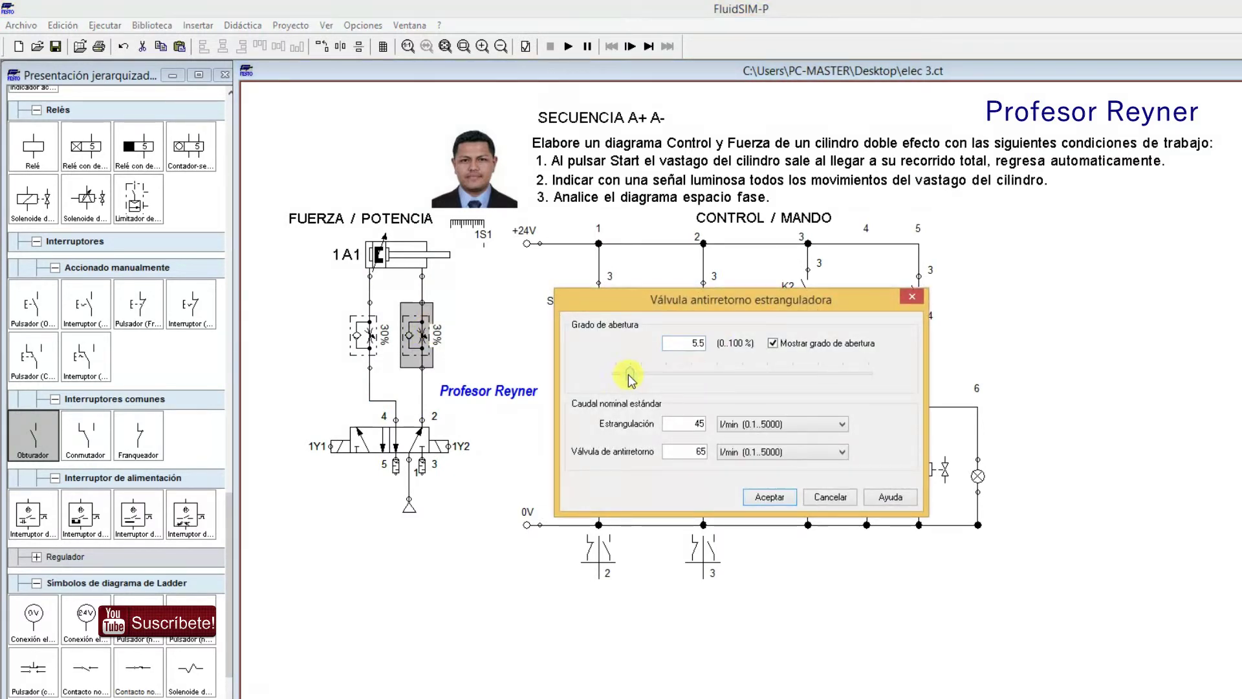
{"action": "left_click", "coordinate": [767, 496]}
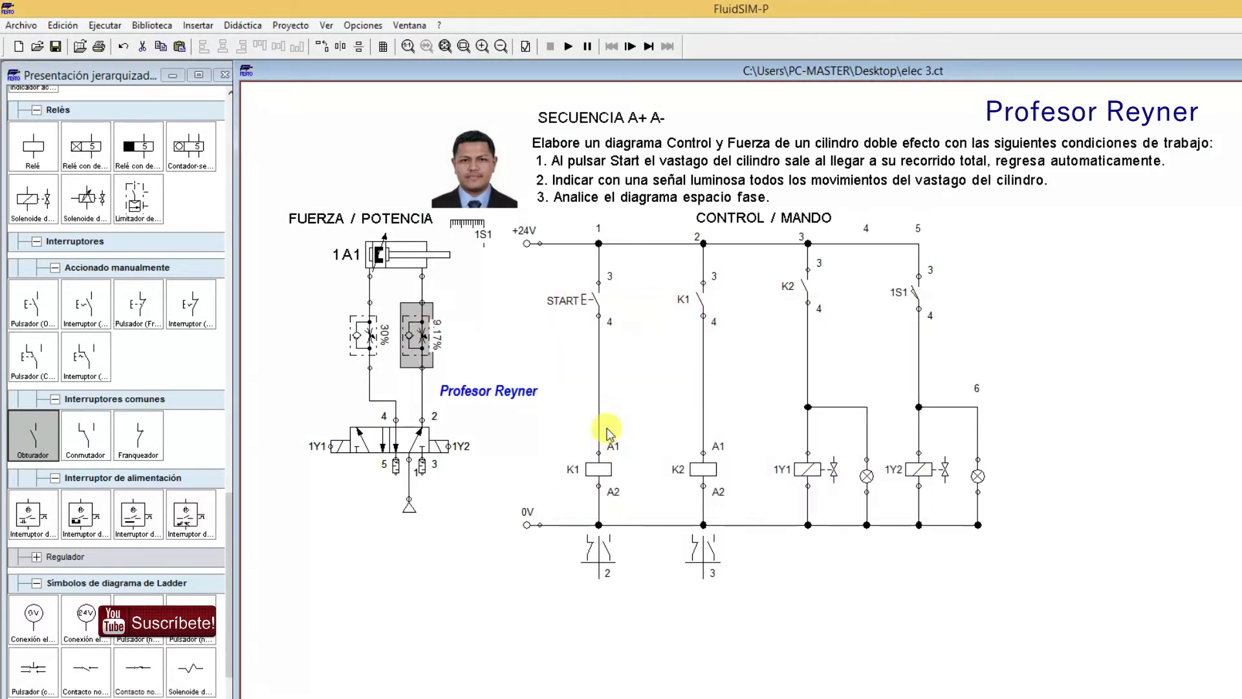
{"action": "left_click", "coordinate": [566, 47]}
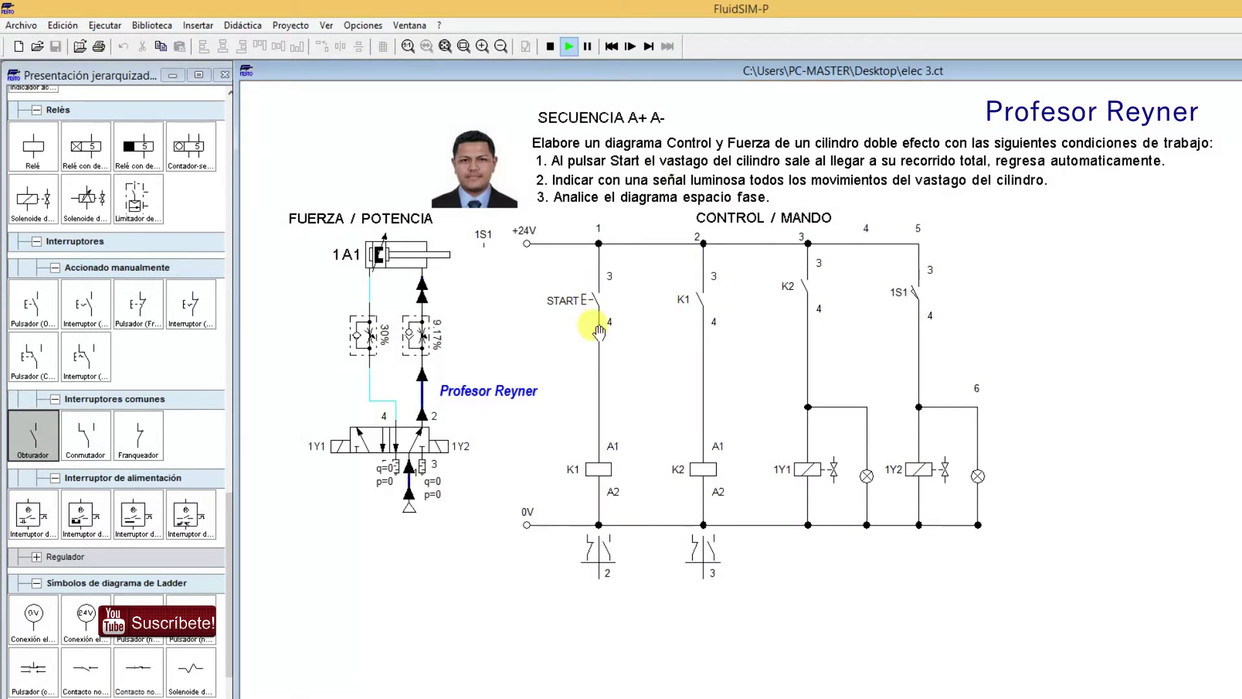
{"action": "left_click", "coordinate": [603, 291]}
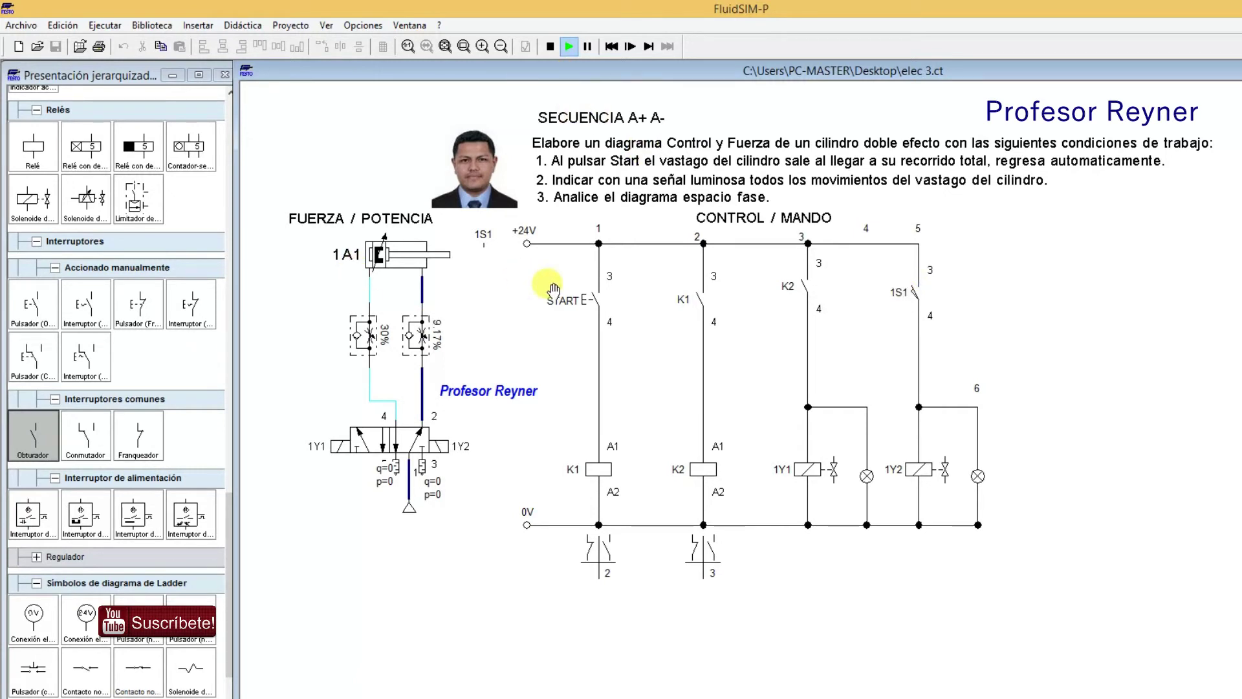
Press START three more times to watch the A+ A- cycle, then stop simulating.
{"action": "left_click", "coordinate": [601, 289]}
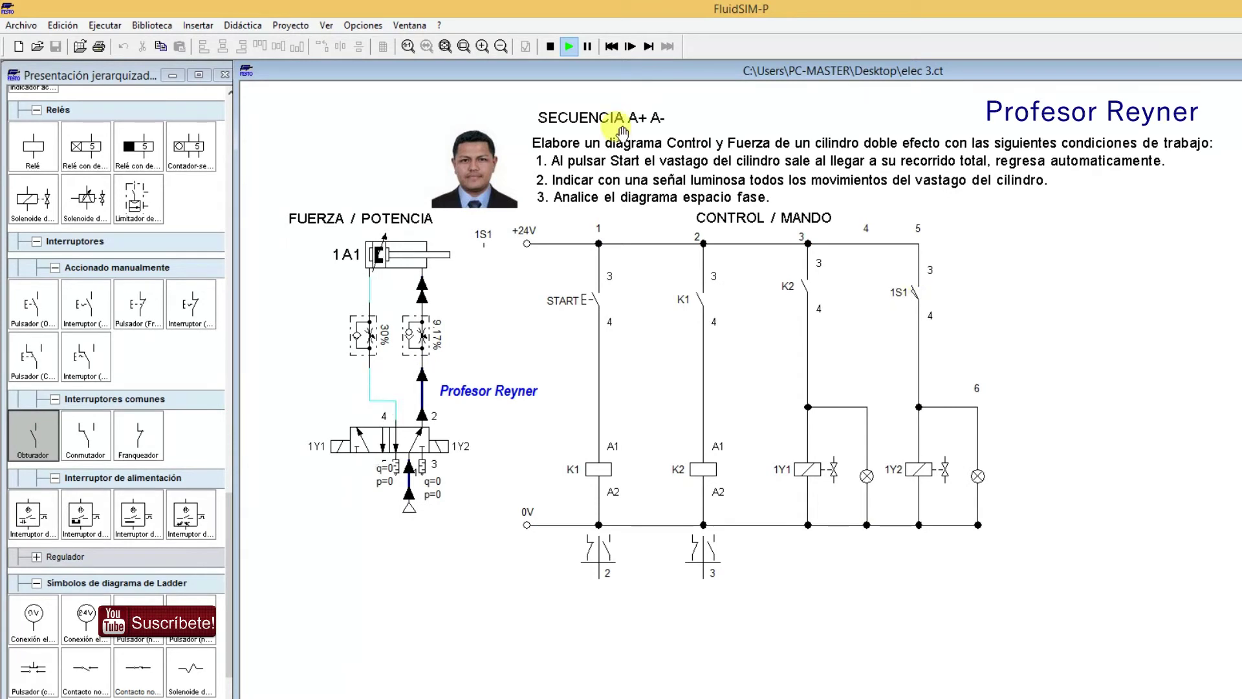
{"action": "left_click", "coordinate": [591, 285]}
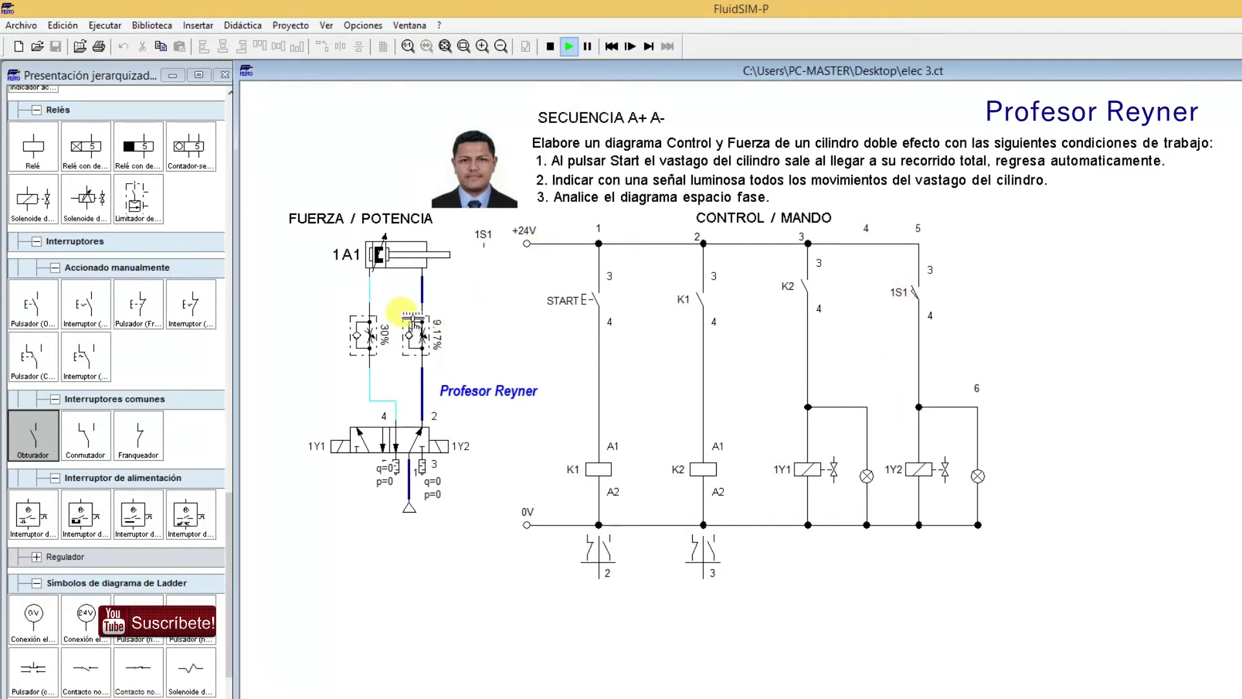
{"action": "left_click", "coordinate": [592, 289]}
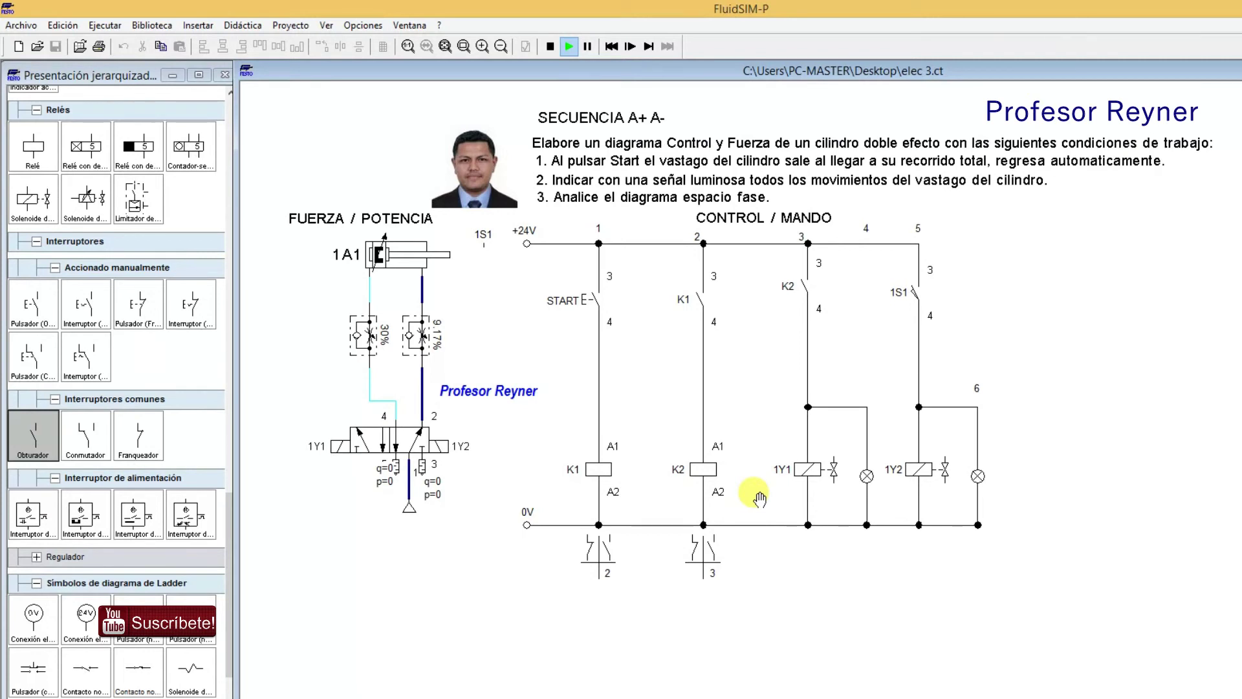
{"action": "left_click", "coordinate": [550, 46]}
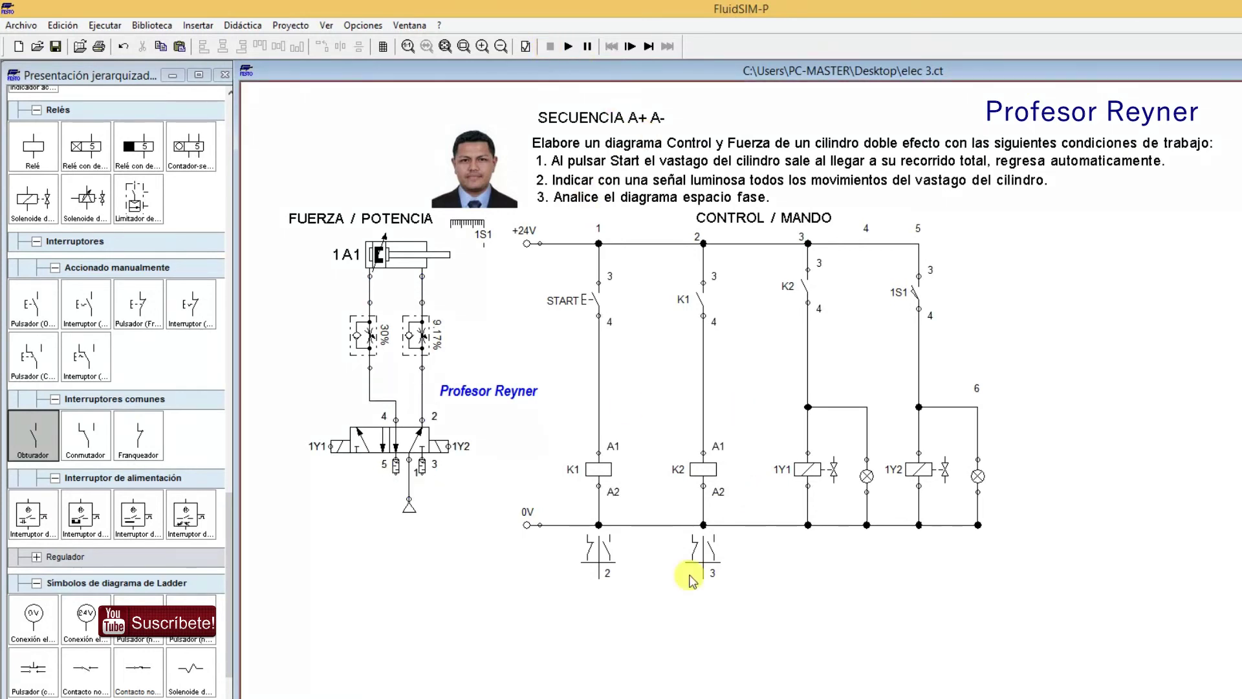